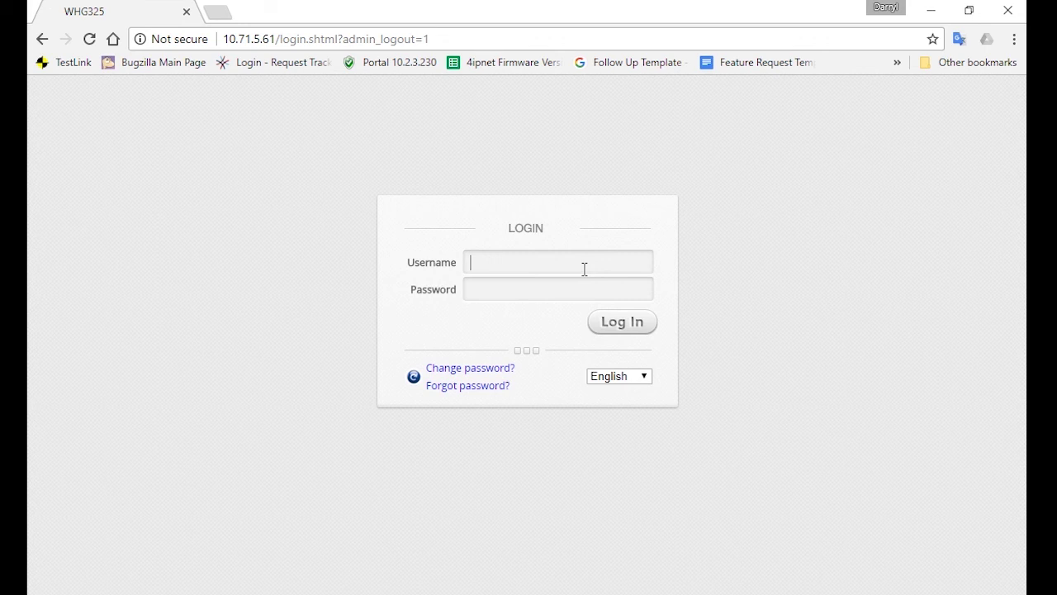
Step: Sign in to the web UI with the administrator username and password
left_click(584, 269)
type("admin")
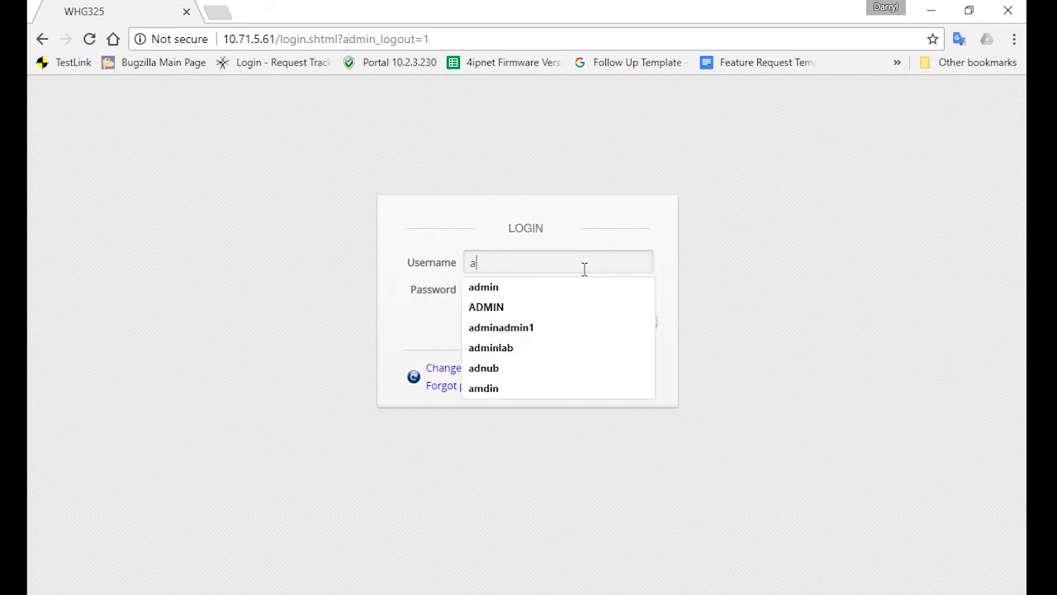
key("Tab")
type("admin")
key("Return")
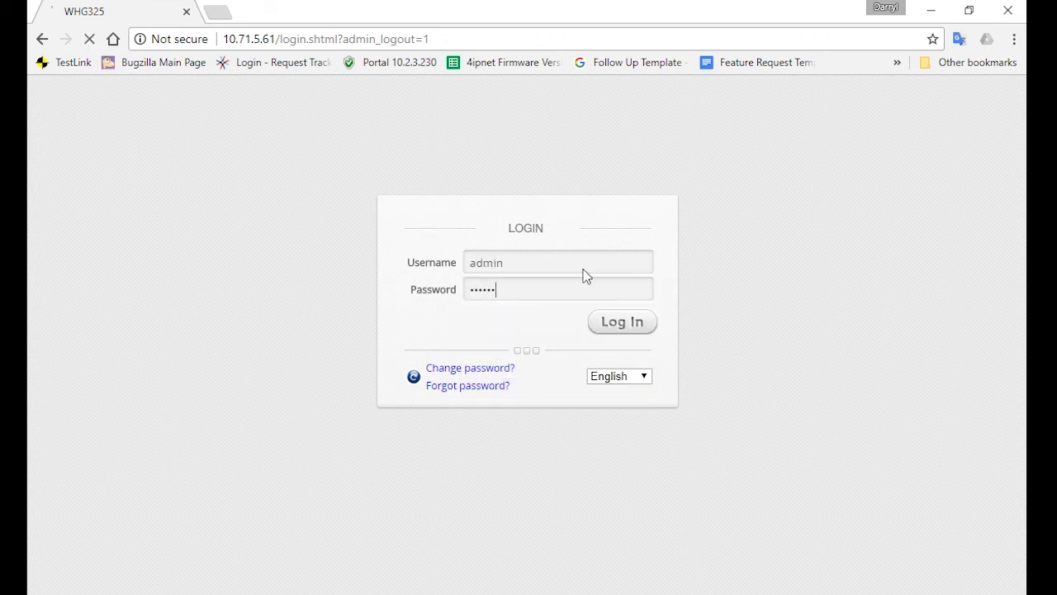
Step: Open service zone SZ2's settings from System > Service Zones
left_click(224, 161)
left_click(73, 290)
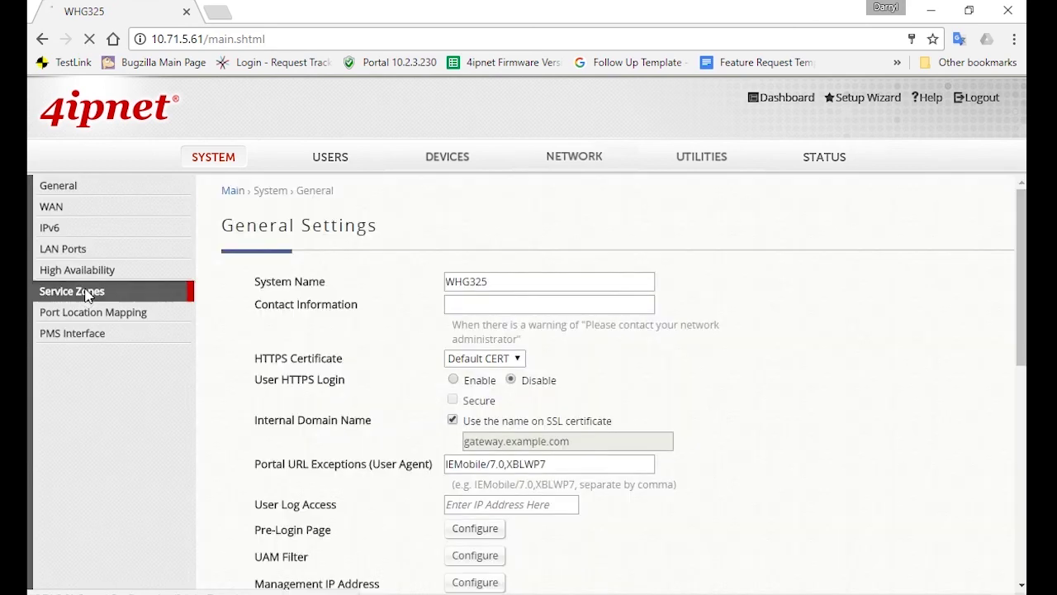
scroll(483, 376, "down", 2)
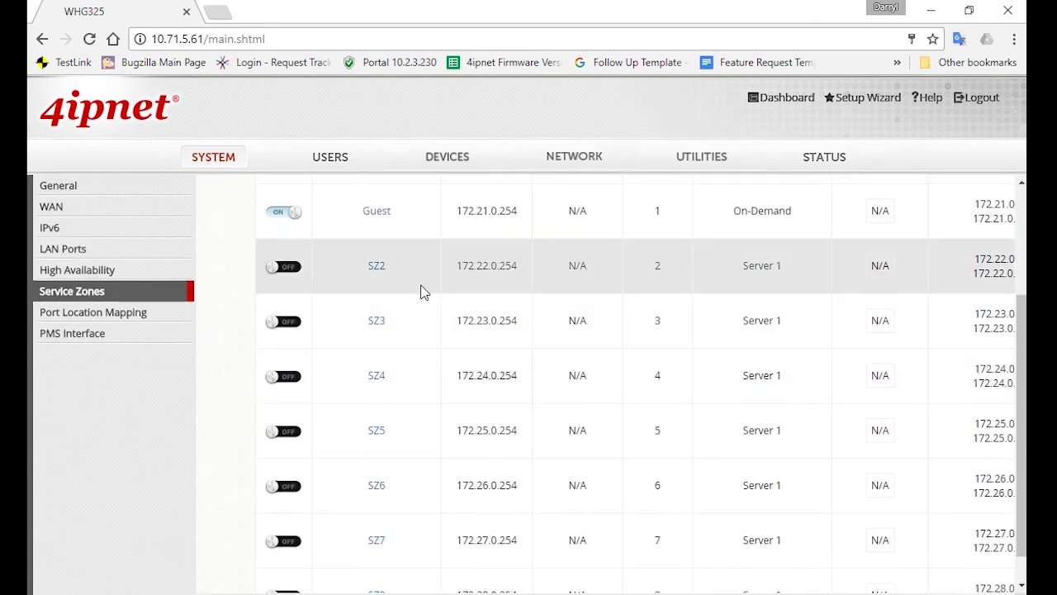
scroll(418, 300, "up", 1)
left_click(375, 352)
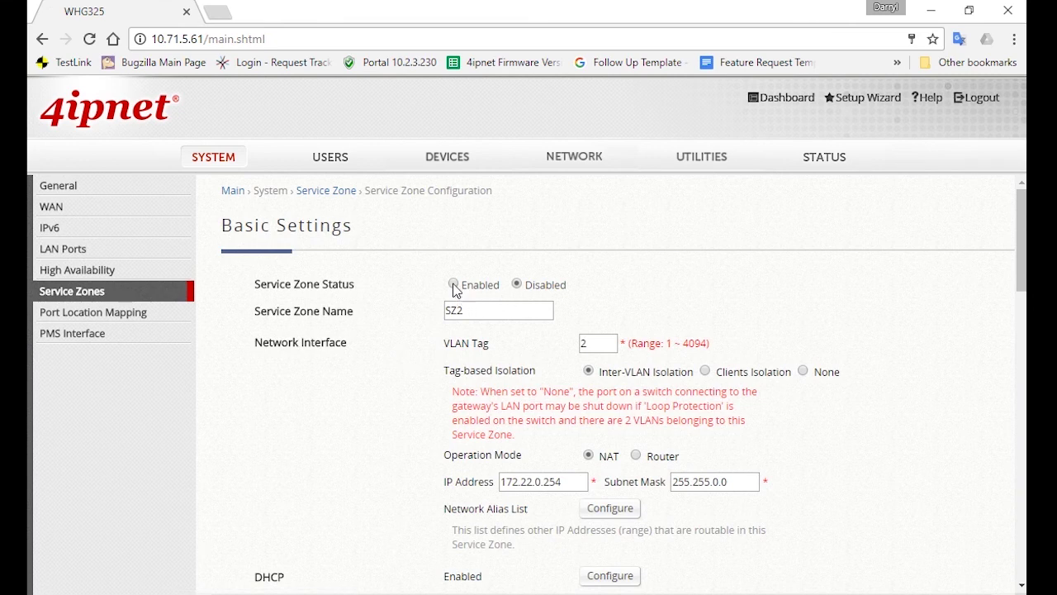
Step: Enable zone SZ2 and rename it 'Staff'
left_click(453, 284)
double_click(479, 310)
type("Staff")
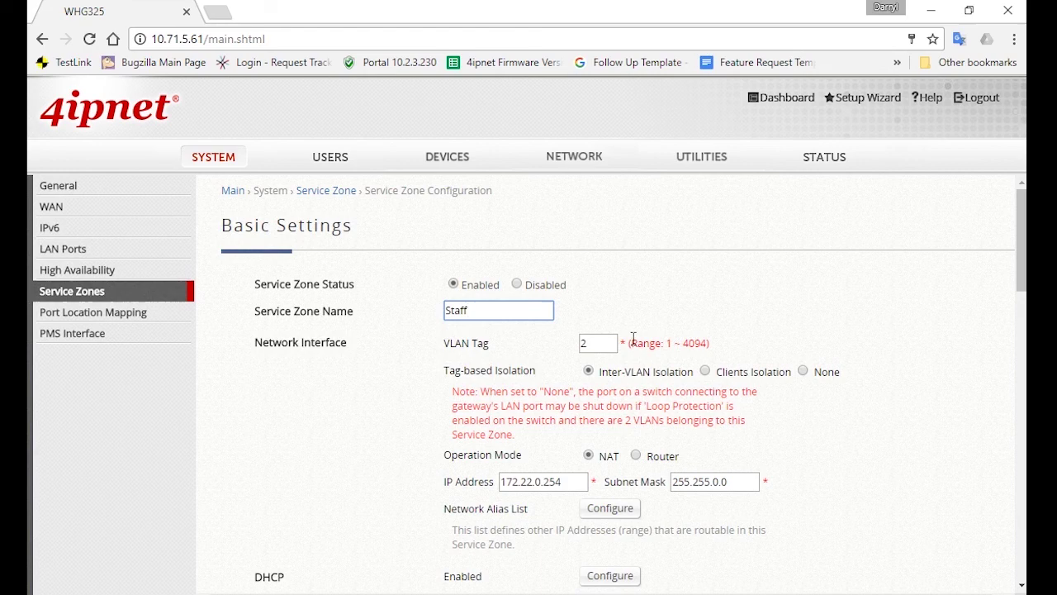
Step: Untick Server 2–5 and On-Demand, leaving only Server 1 authentication
scroll(735, 329, "down", 3)
scroll(735, 328, "down", 8)
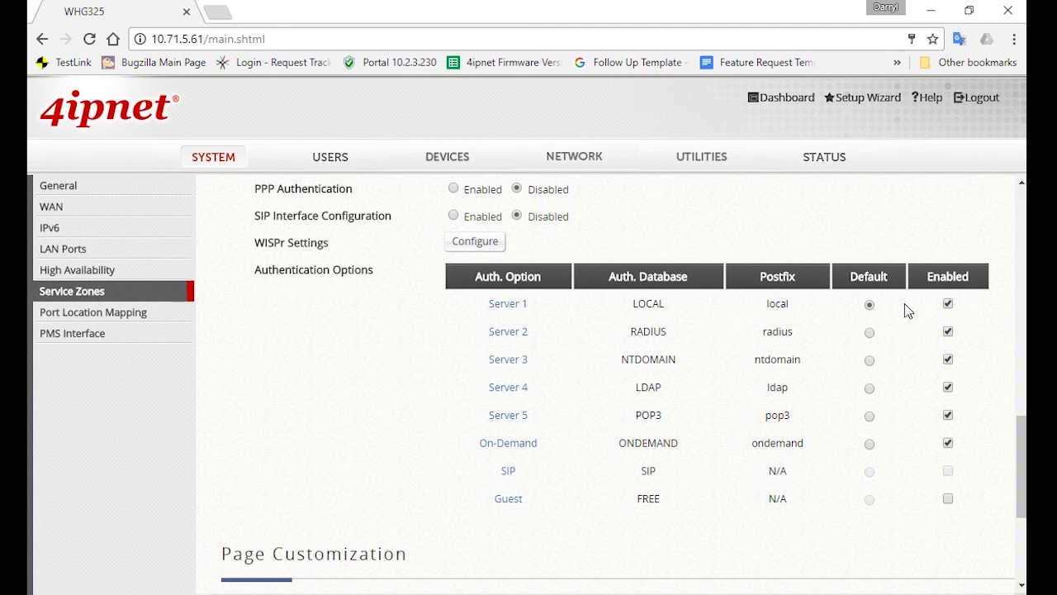
left_click(948, 331)
left_click(948, 359)
left_click(948, 386)
left_click(948, 415)
left_click(948, 442)
Step: Apply the Staff zone settings and confirm the network warning
scroll(897, 429, "up", 3)
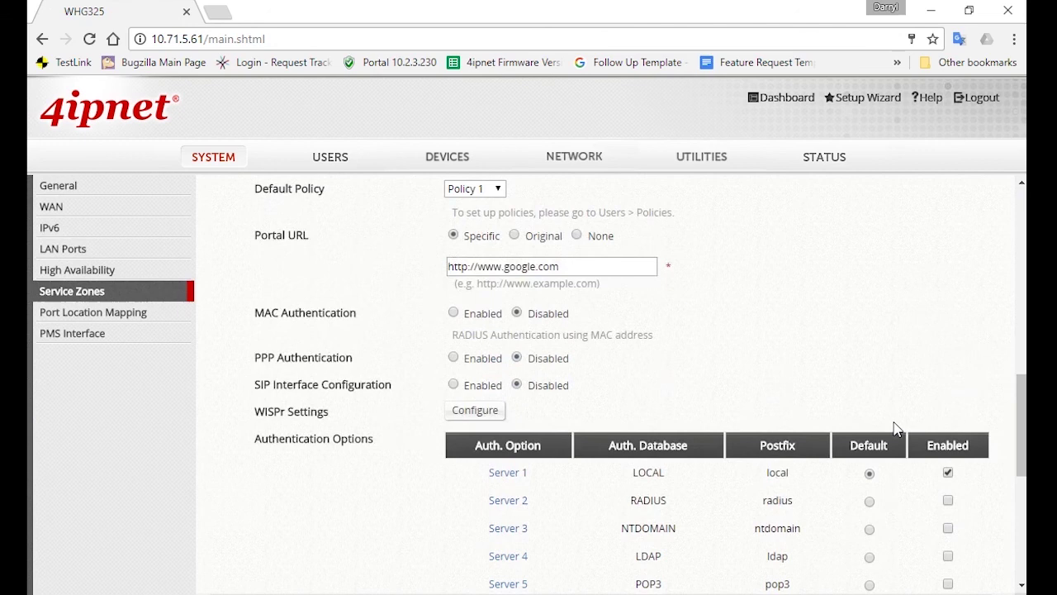
scroll(897, 430, "up", 1)
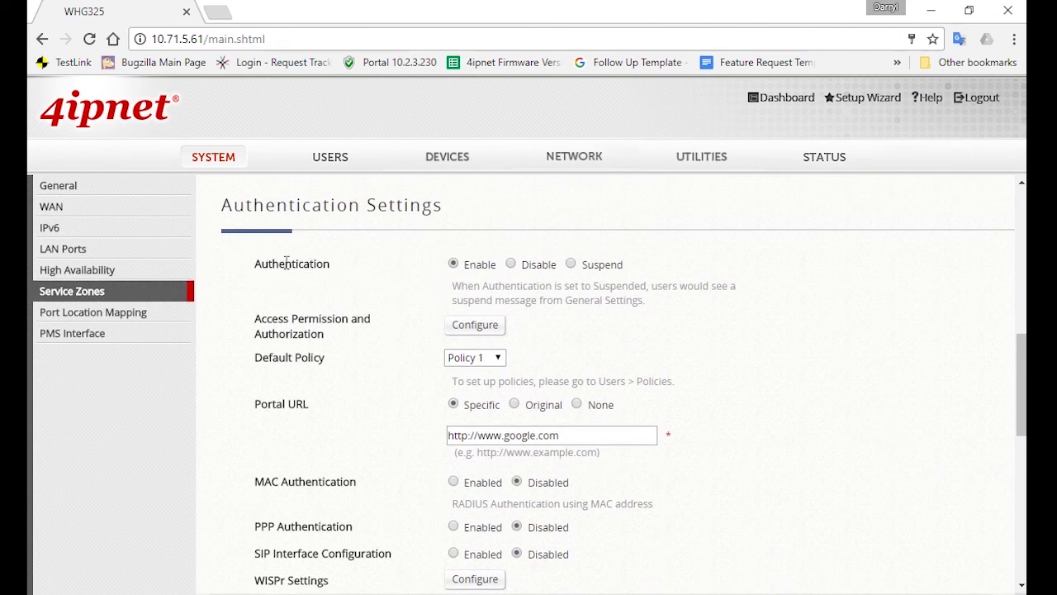
scroll(880, 328, "up", 4)
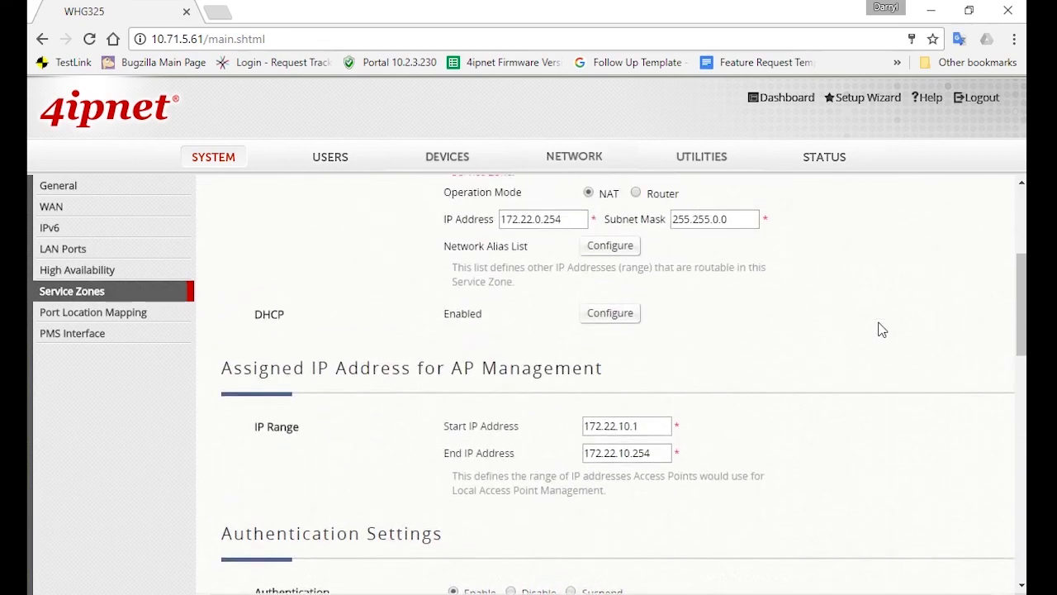
scroll(880, 327, "up", 1)
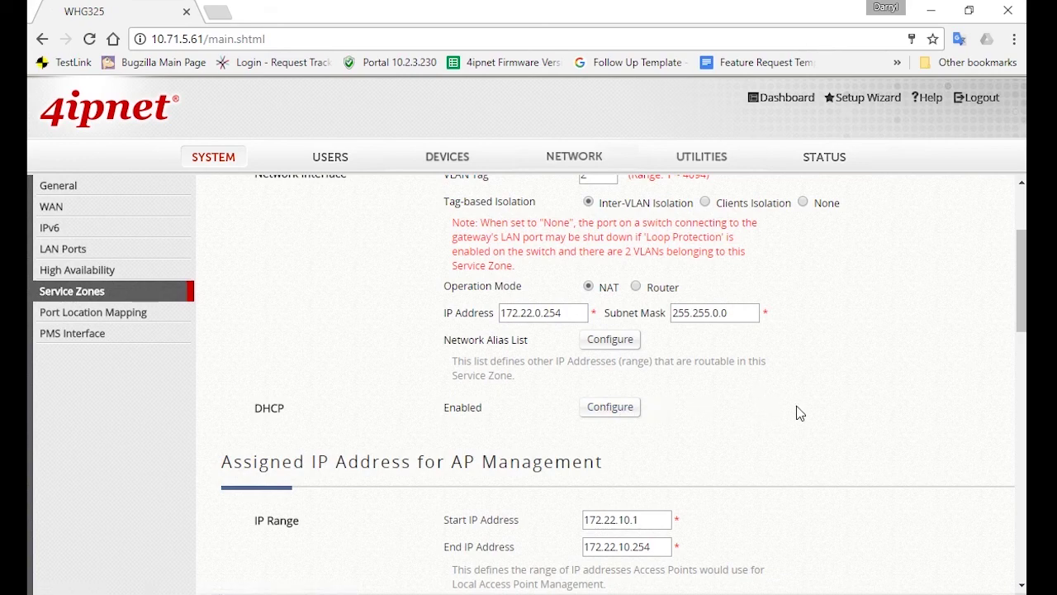
scroll(799, 413, "down", 3)
scroll(800, 413, "down", 10)
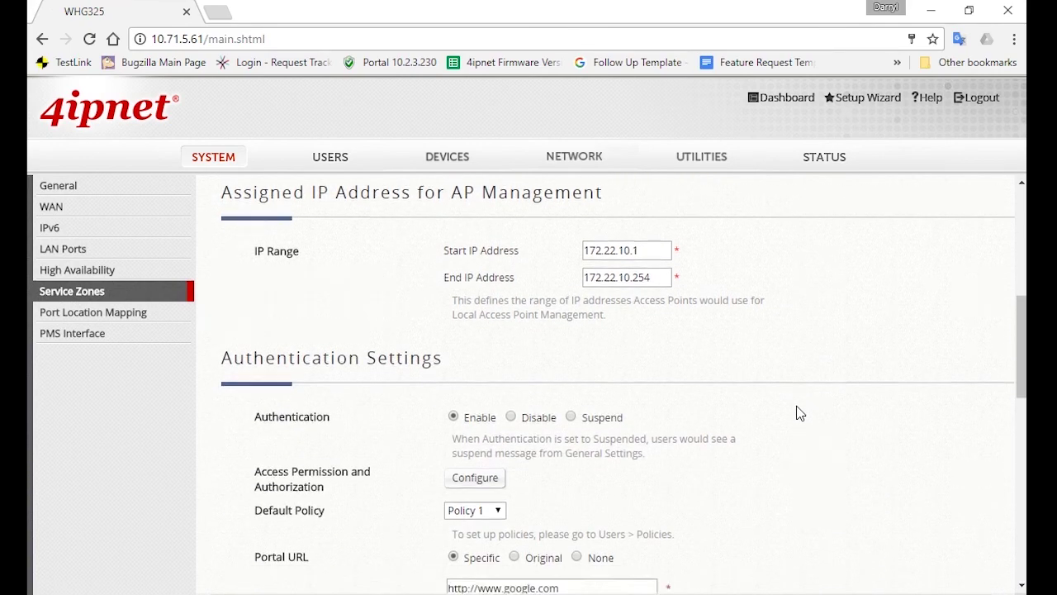
left_click(567, 561)
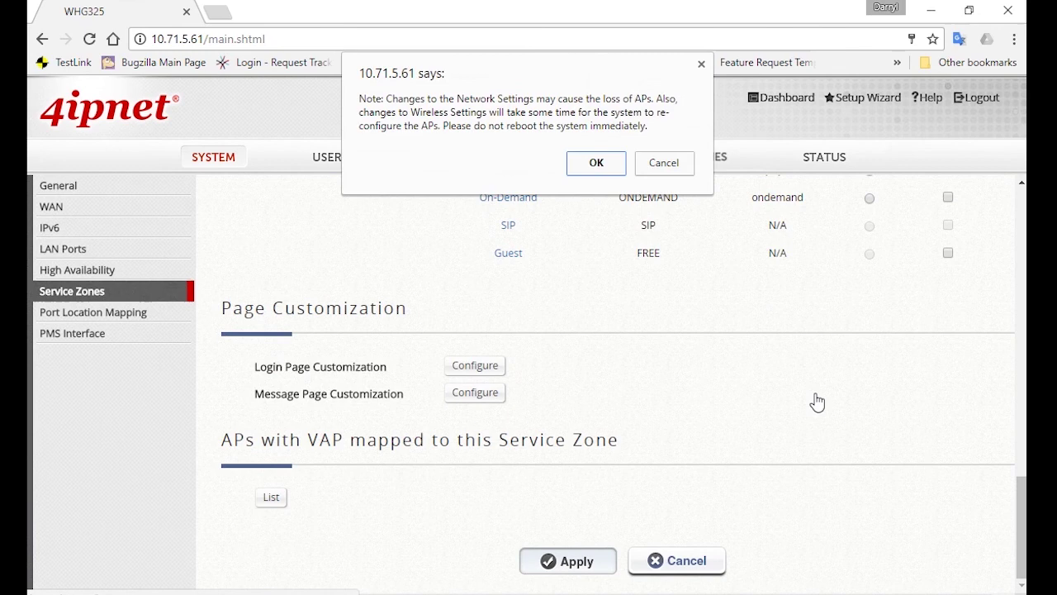
left_click(595, 163)
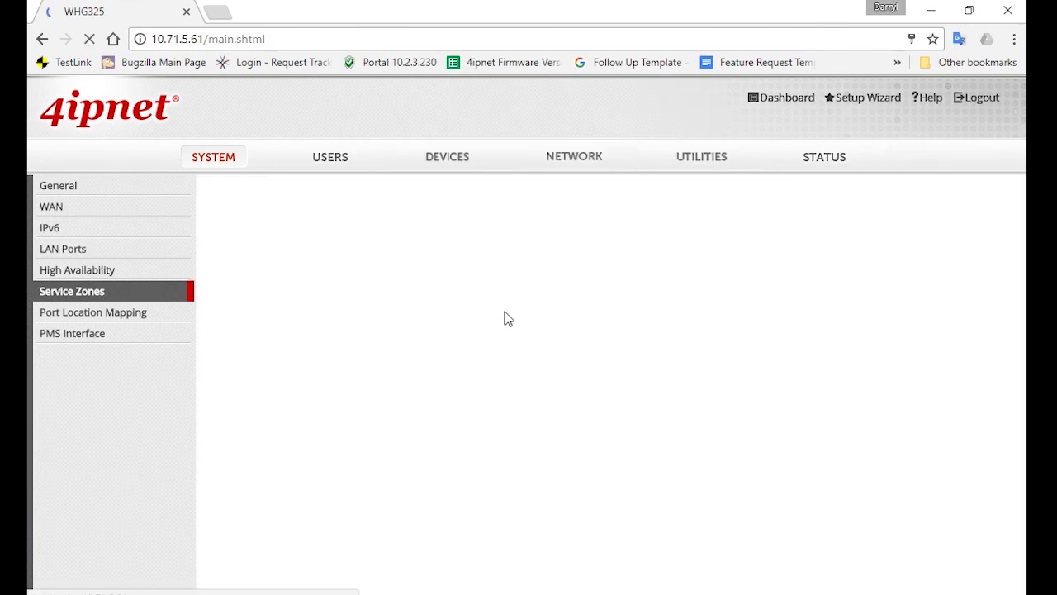
Step: Select Group 1 in Groups Configuration and rename it 'Staff'
left_click(331, 170)
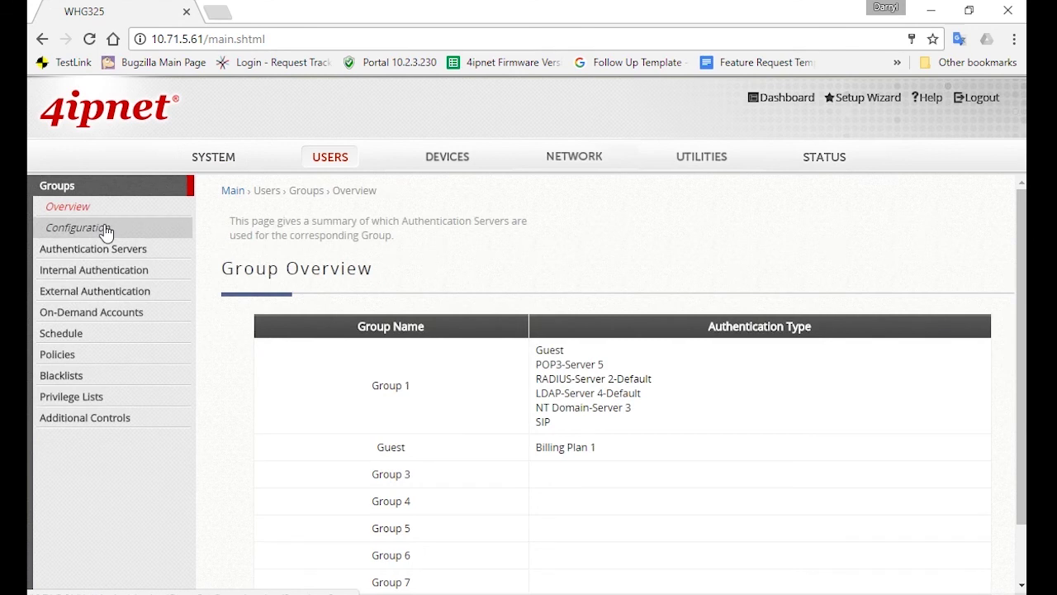
left_click(104, 229)
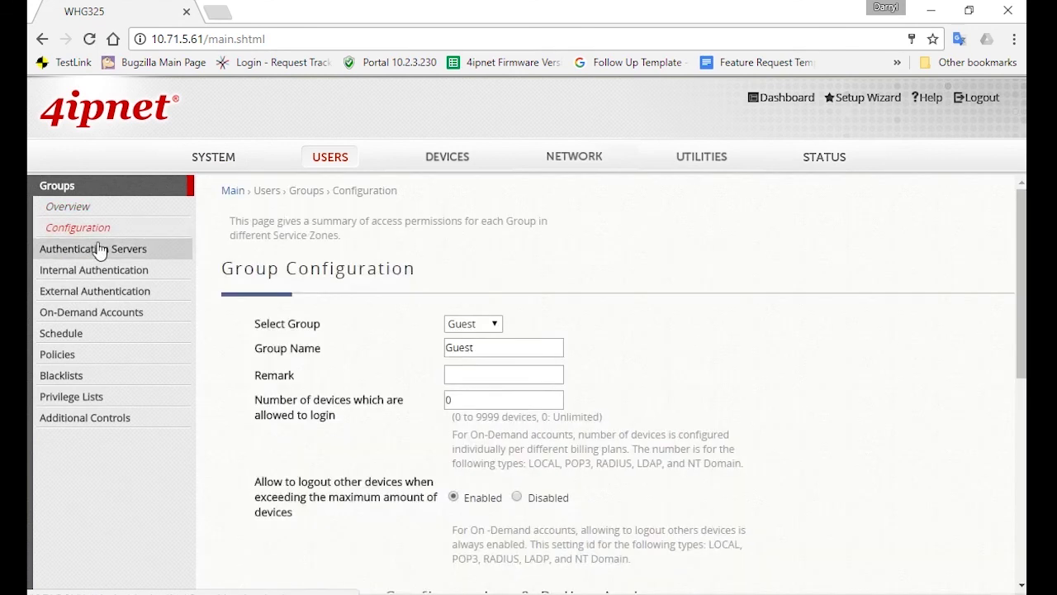
left_click(493, 330)
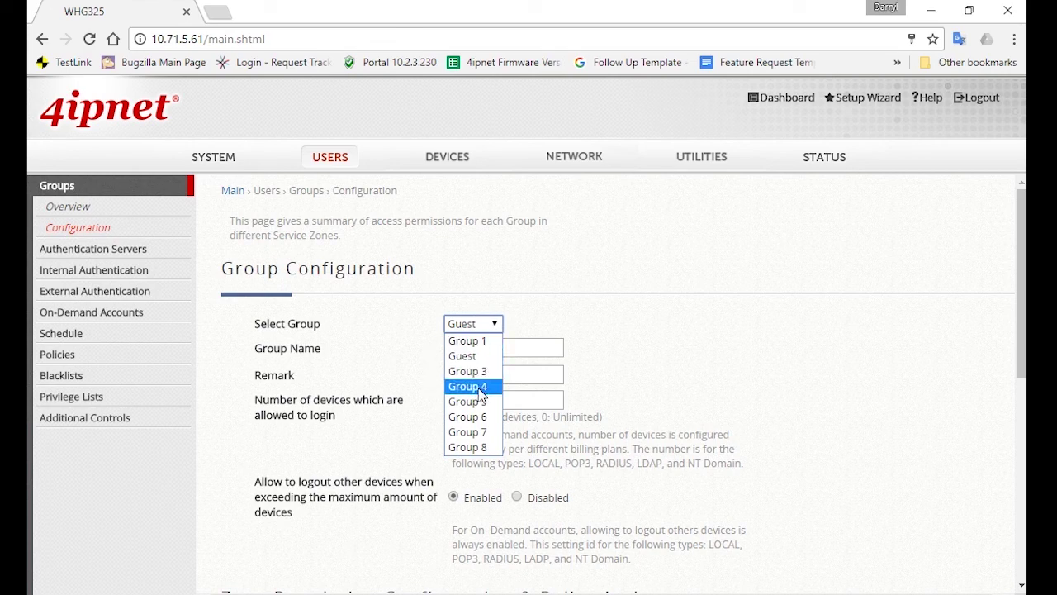
left_click(489, 355)
left_click_drag(492, 347, 431, 347)
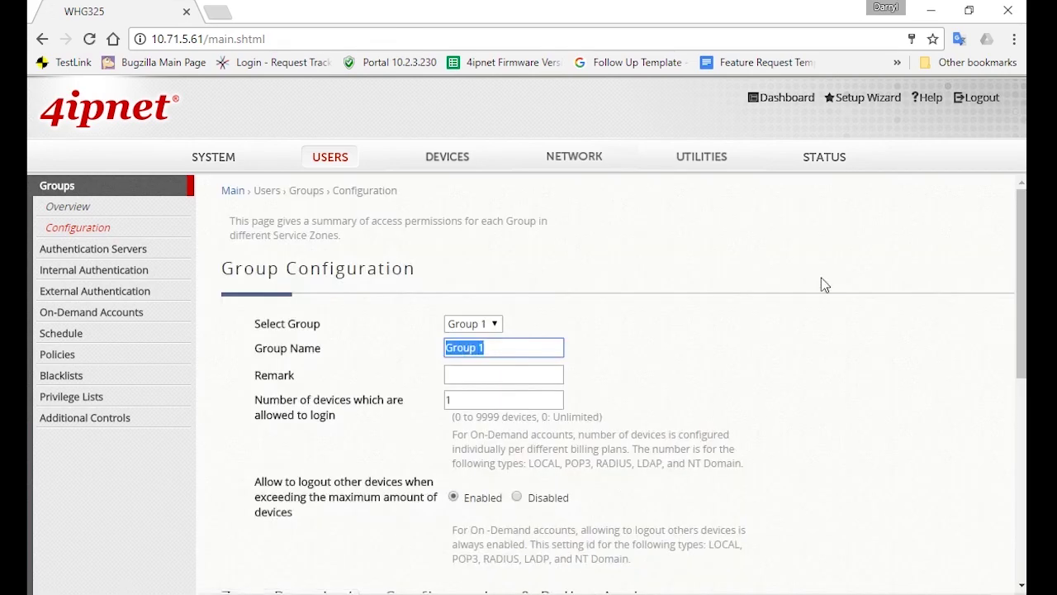
type("Staff")
Step: Remove Default, SZ3–SZ8 and Remote VPN zones, keeping Guest and Staff, and apply
scroll(819, 317, "down", 3)
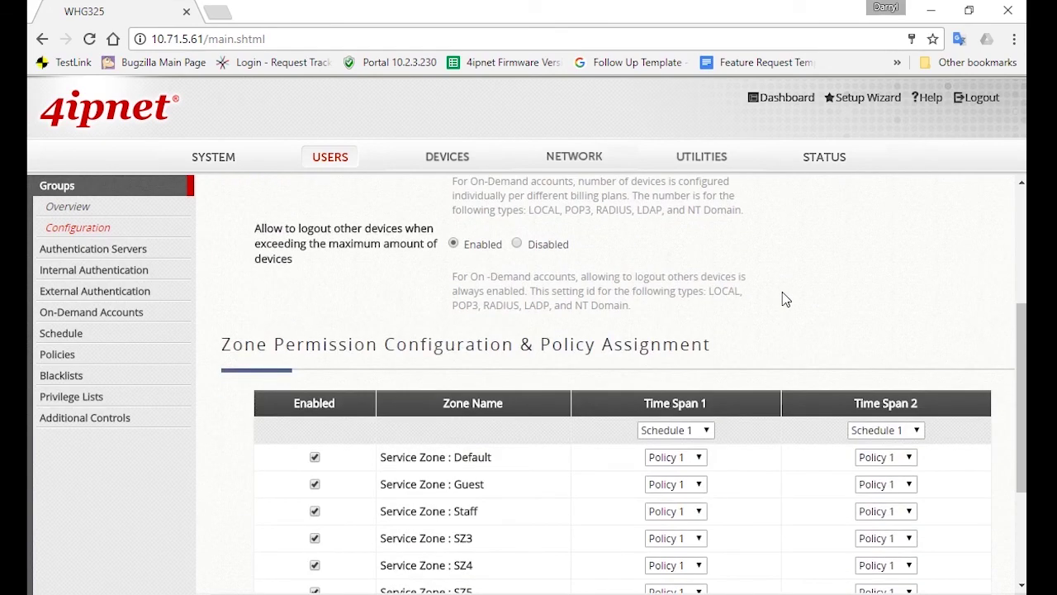
scroll(785, 298, "down", 3)
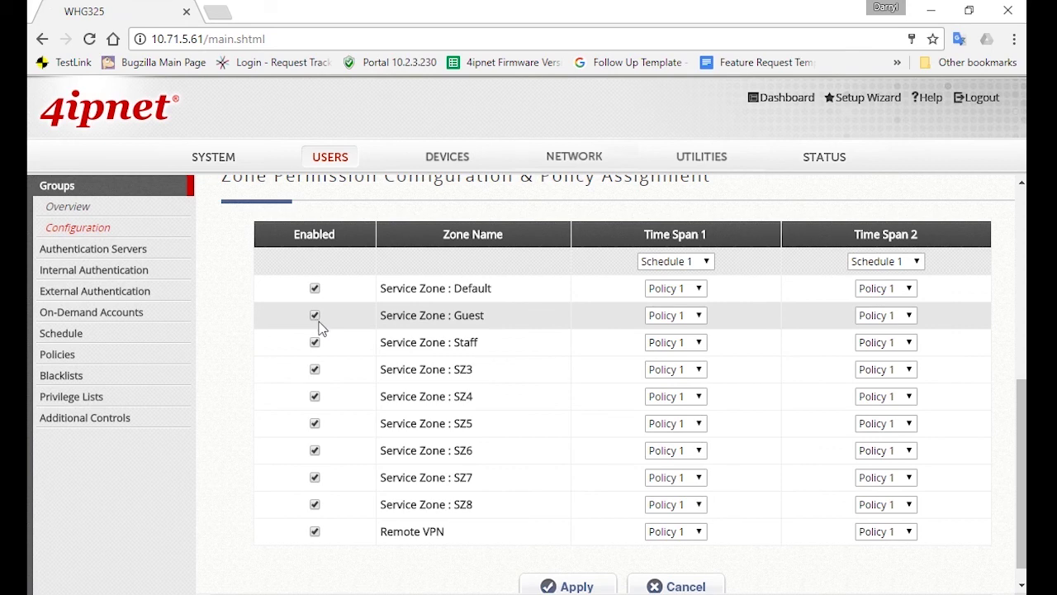
left_click(315, 369)
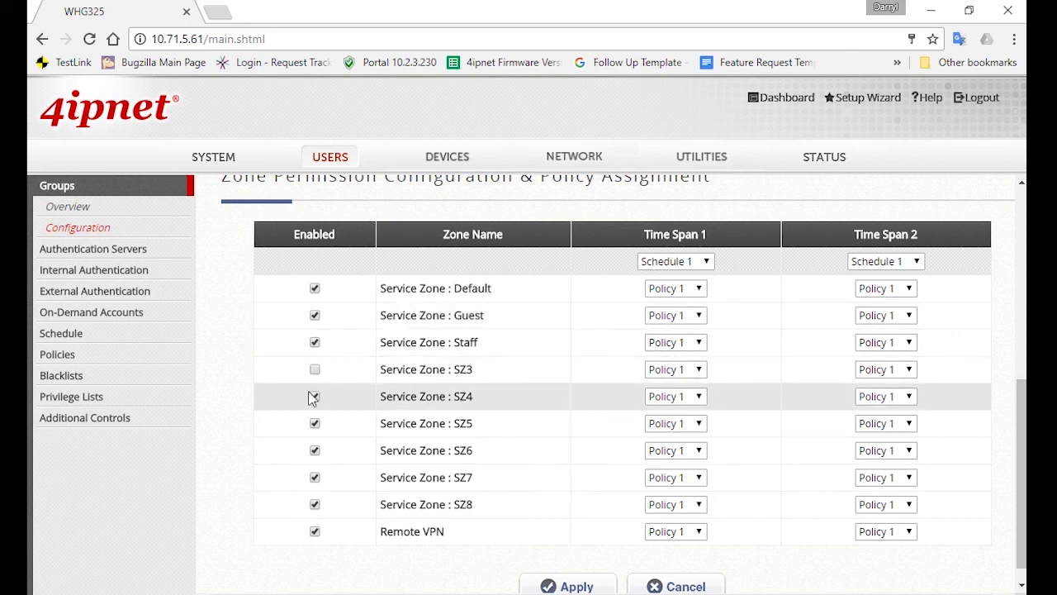
left_click(314, 396)
left_click(314, 422)
left_click(315, 450)
left_click(314, 477)
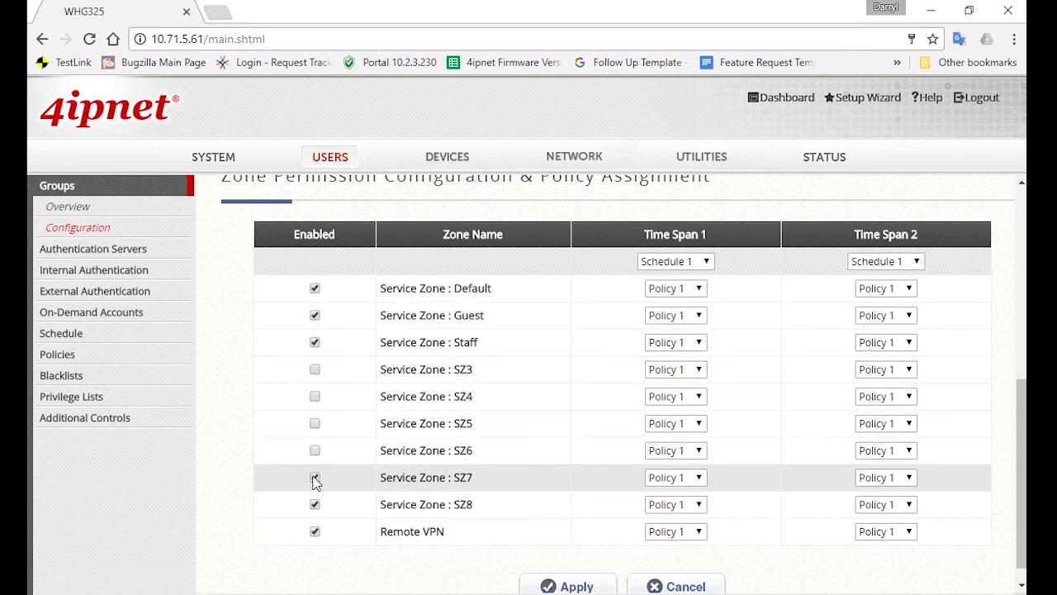
left_click(315, 504)
left_click(314, 531)
left_click(315, 288)
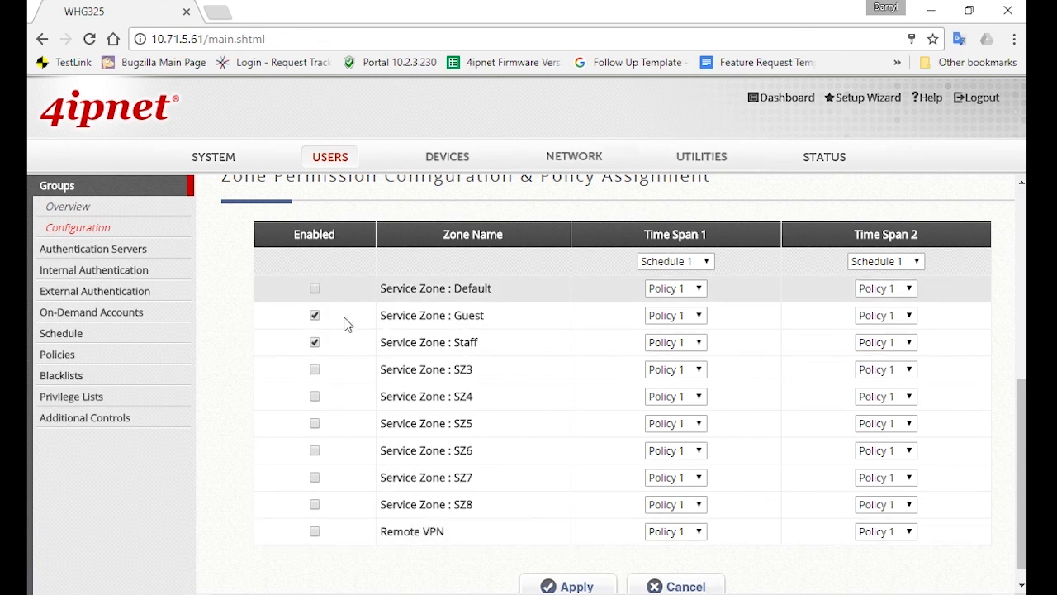
left_click(570, 587)
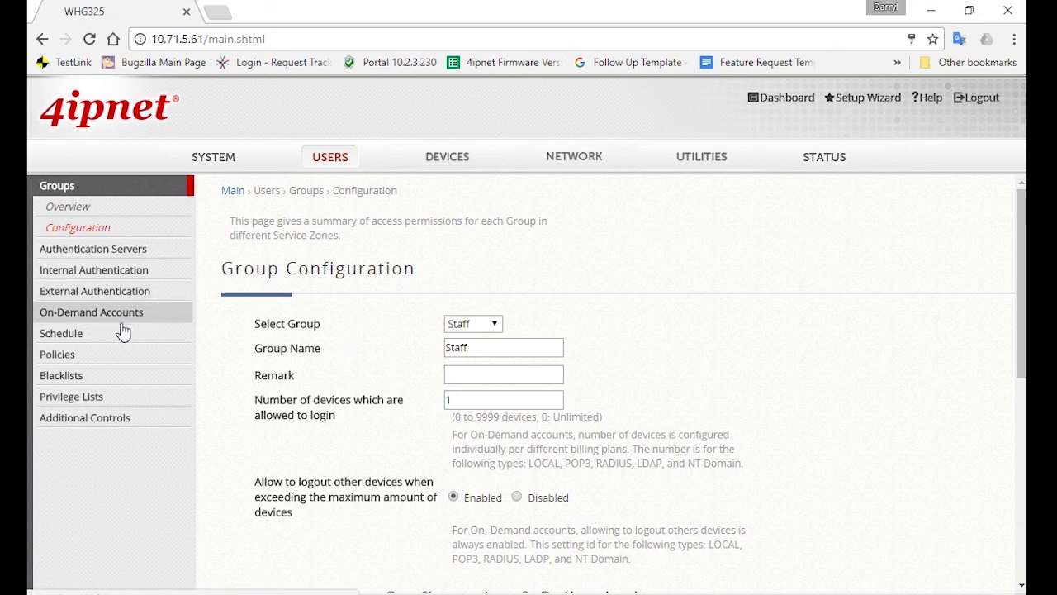
Step: Select Policy 1 in Policy Configuration, rename it 'Staff' and apply
left_click(114, 355)
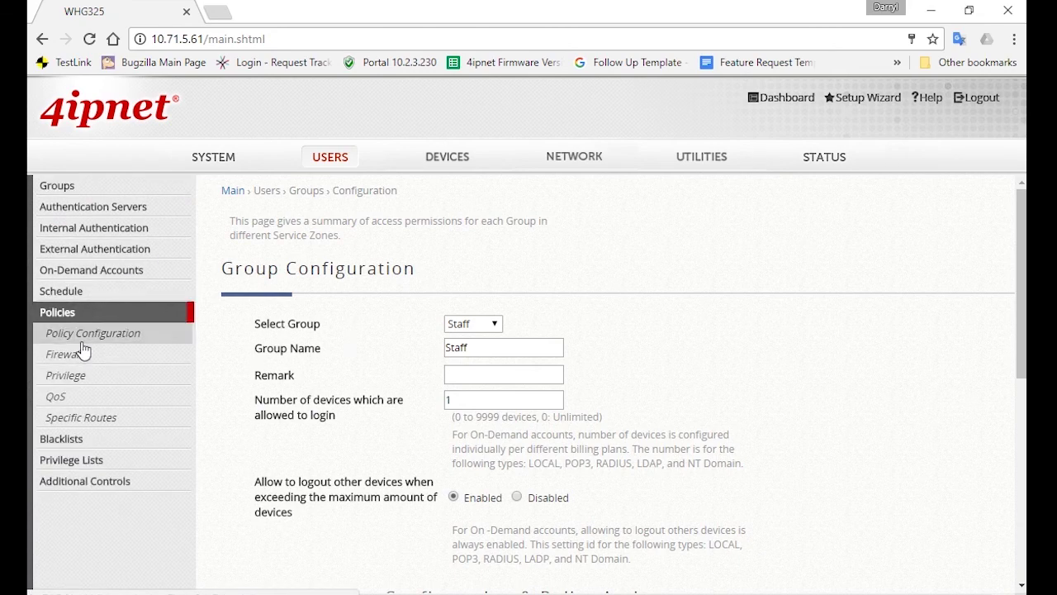
left_click(164, 336)
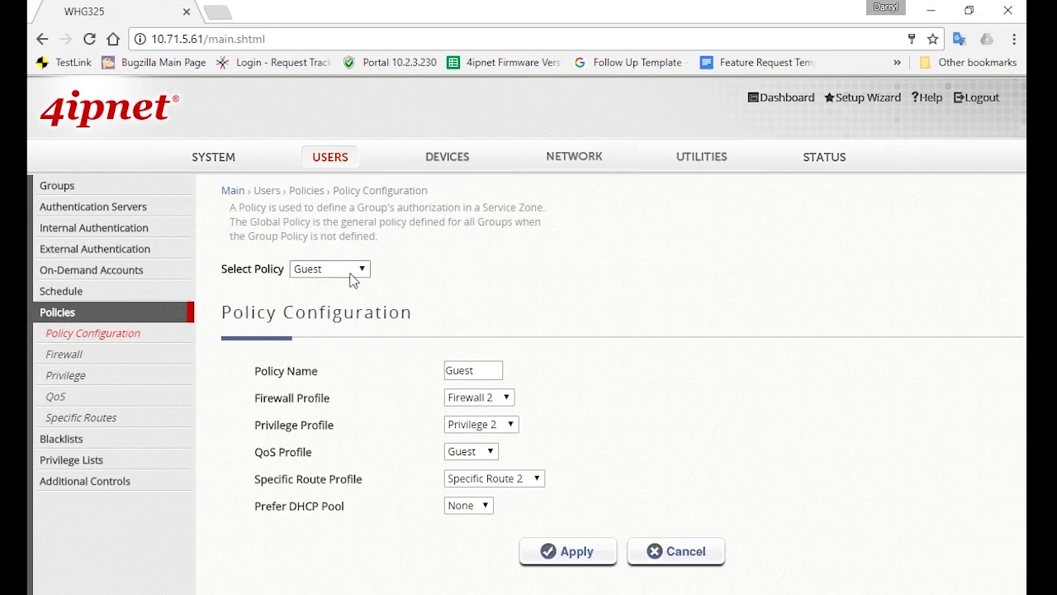
left_click(364, 271)
left_click(349, 302)
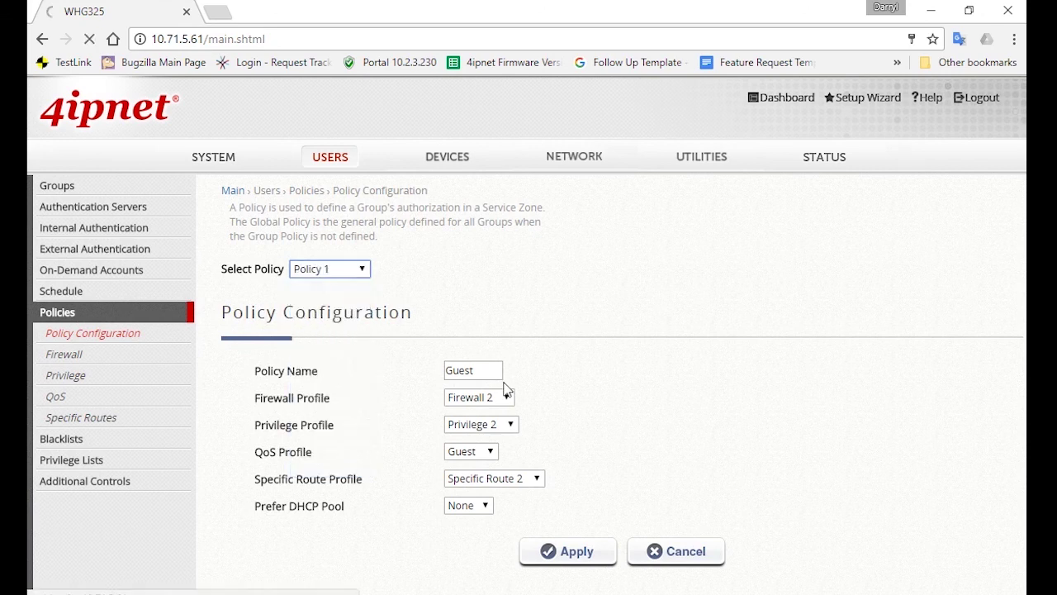
type("Staff")
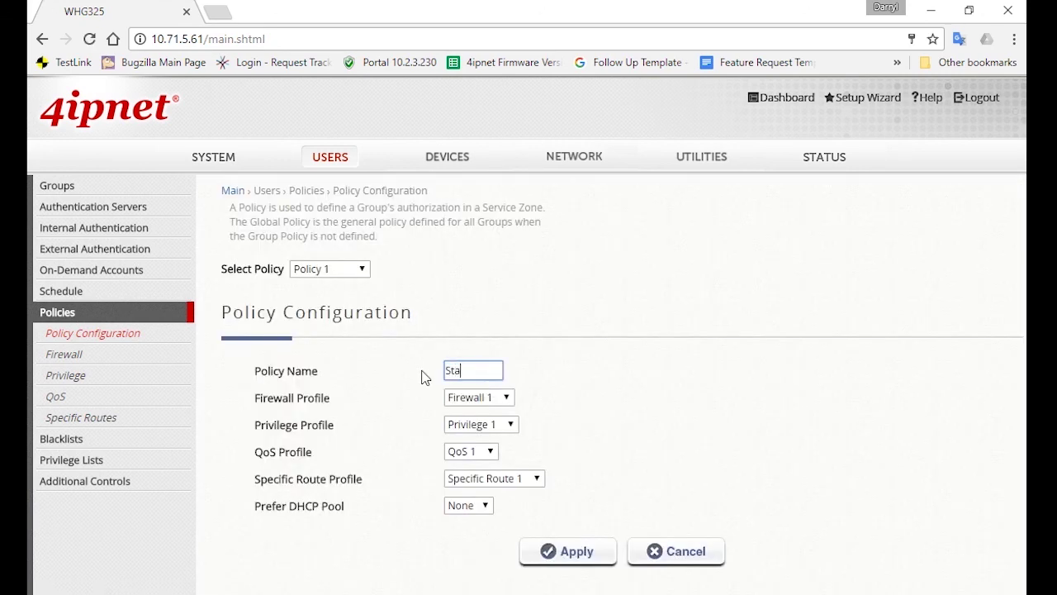
left_click(570, 546)
Step: Add a new Firewall 1 user rule named 'Block_Facebook'
left_click(165, 355)
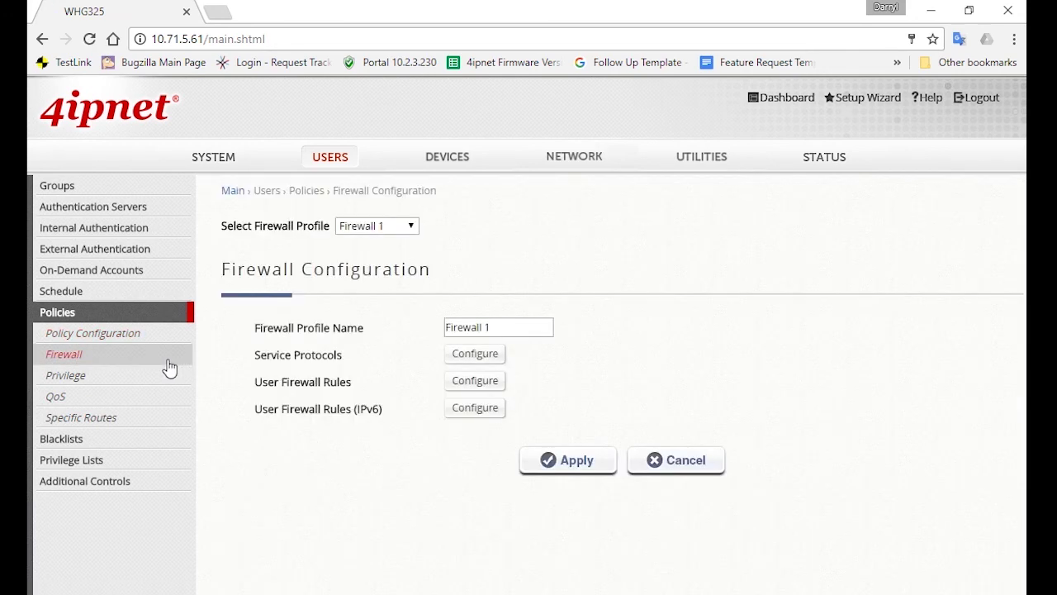
left_click(456, 384)
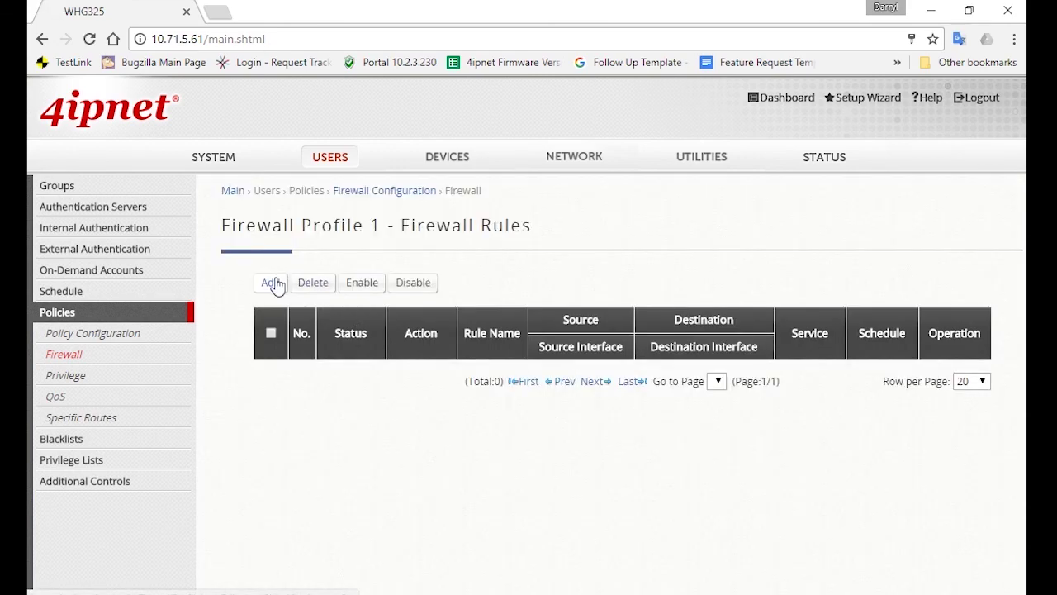
left_click(275, 283)
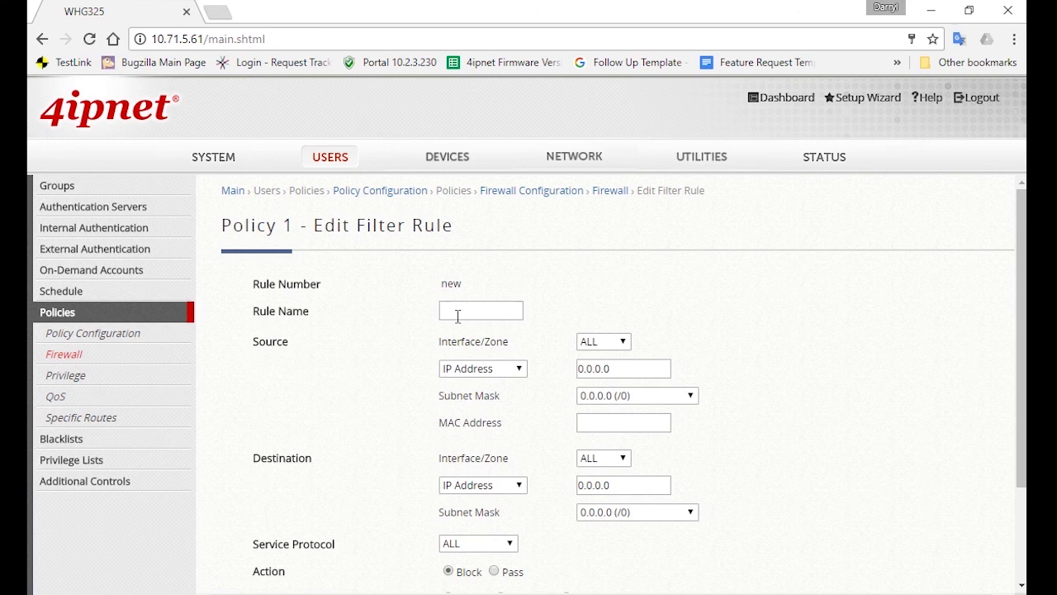
left_click(458, 317)
type("Block_Facebook")
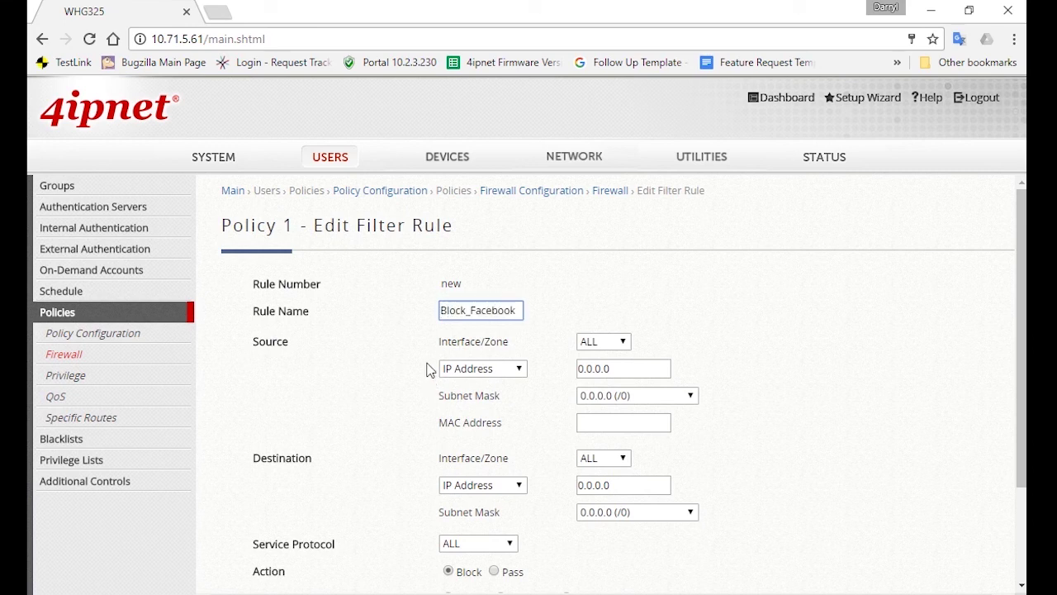
scroll(626, 372, "down", 1)
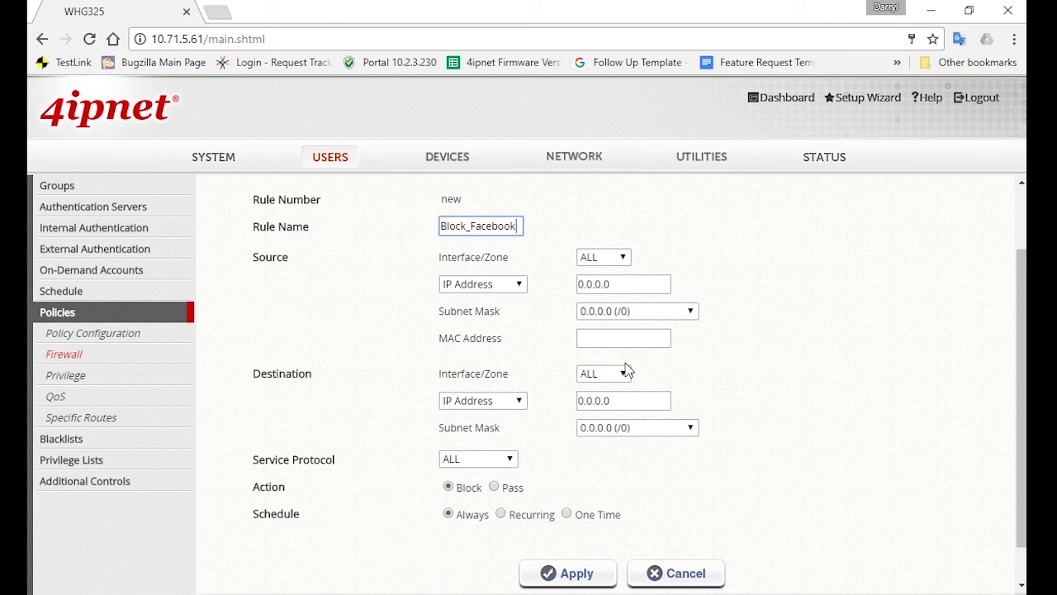
scroll(637, 397, "down", 1)
left_click(483, 357)
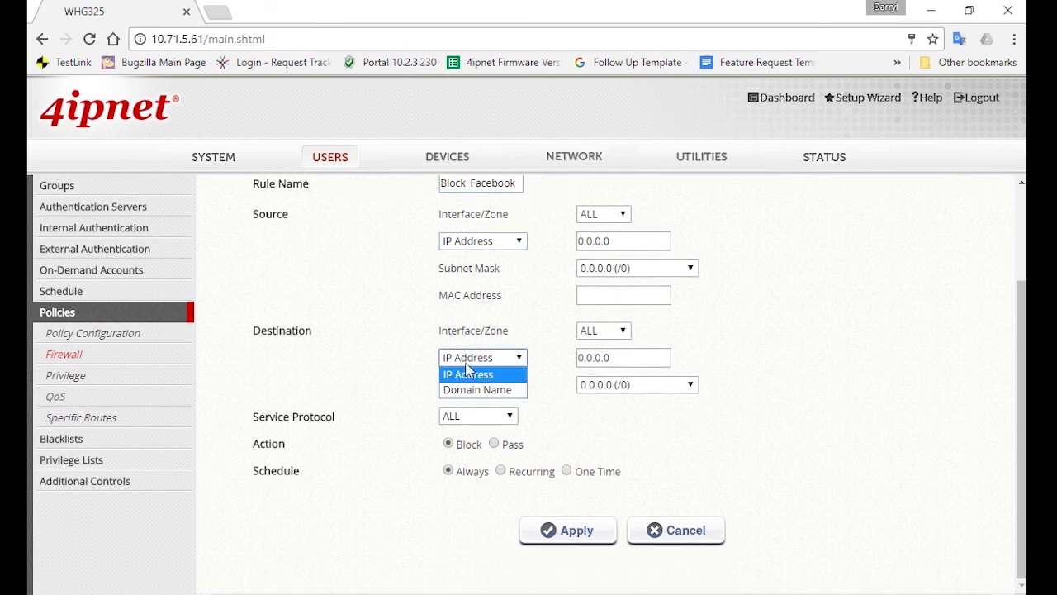
left_click(478, 385)
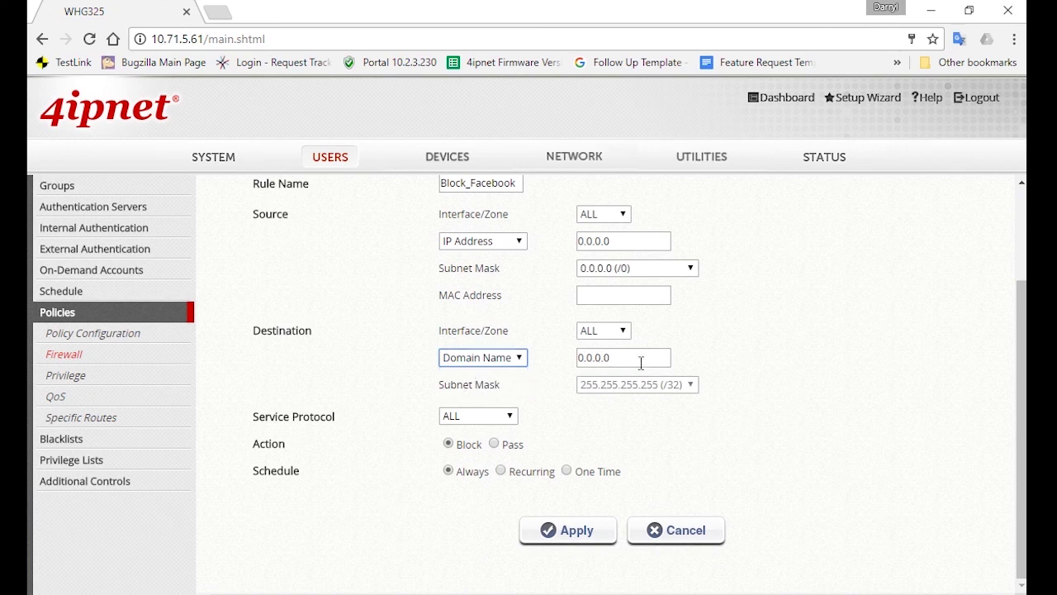
left_click_drag(641, 363, 553, 365)
type("ww")
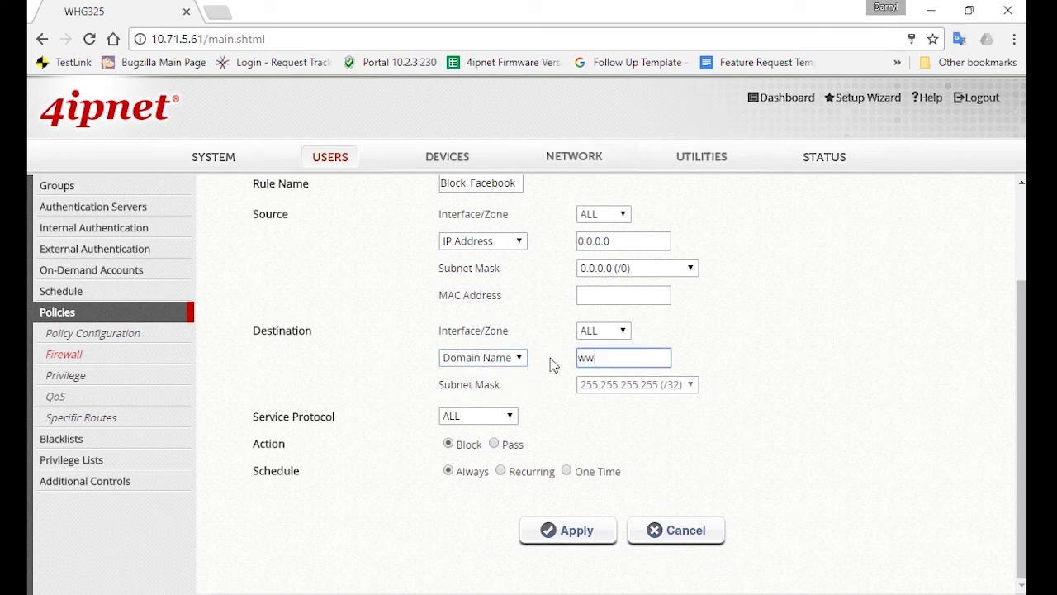
type("w.facebook.com")
Step: Make the rule Pass on a recurring Monday–Friday schedule, 12:00 to 14:00
left_click(501, 473)
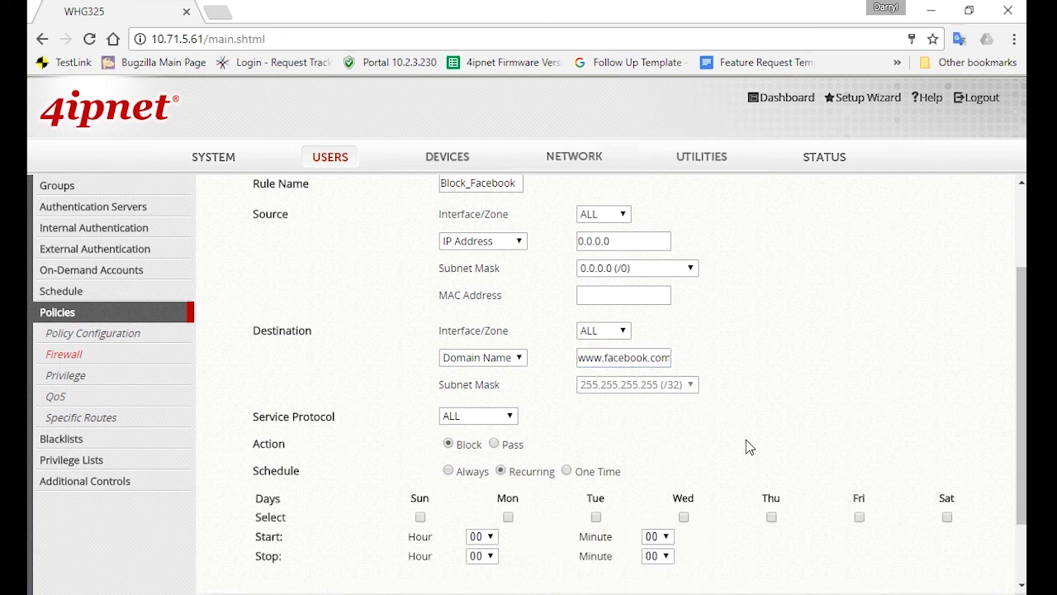
scroll(534, 453, "down", 1)
left_click(508, 432)
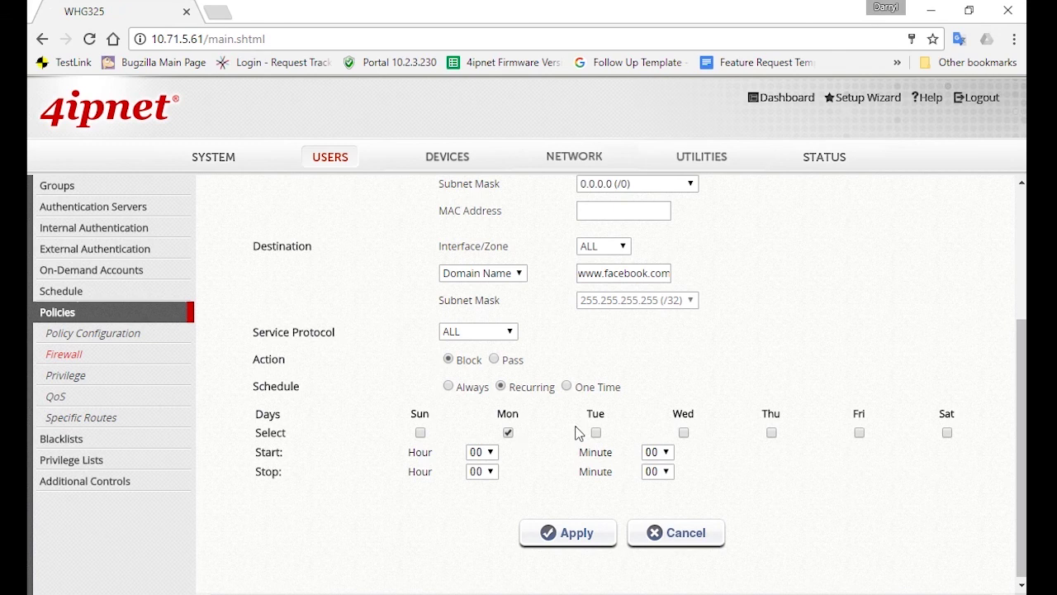
left_click(595, 432)
left_click(494, 360)
left_click(683, 432)
left_click(771, 432)
left_click(483, 452)
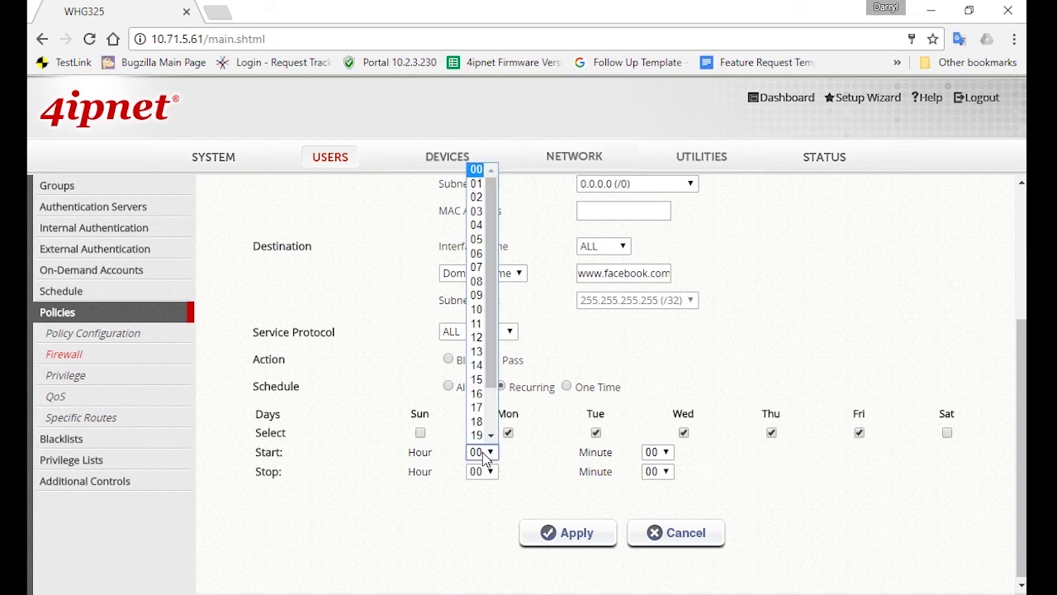
left_click(482, 340)
left_click(491, 472)
left_click(481, 382)
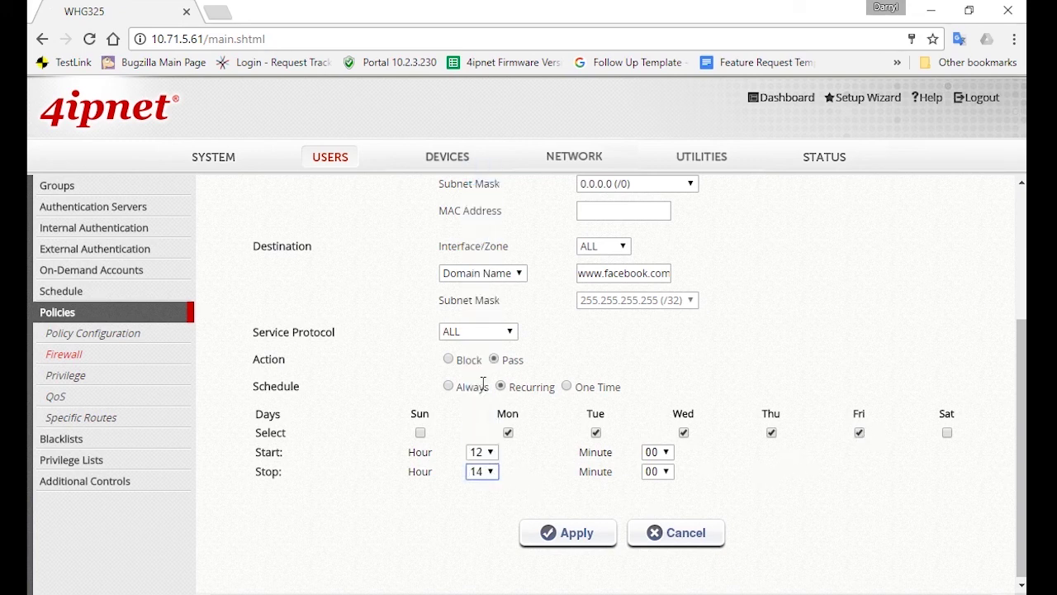
Step: Apply the Block_Facebook rule and enable it in Firewall Profile 1's rule list
left_click(568, 530)
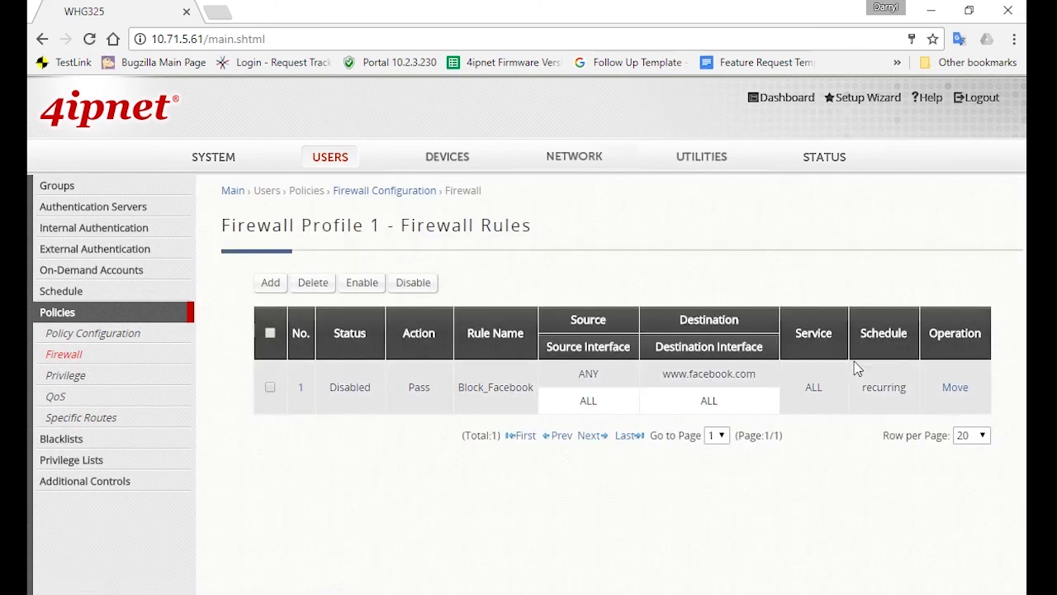
left_click(269, 387)
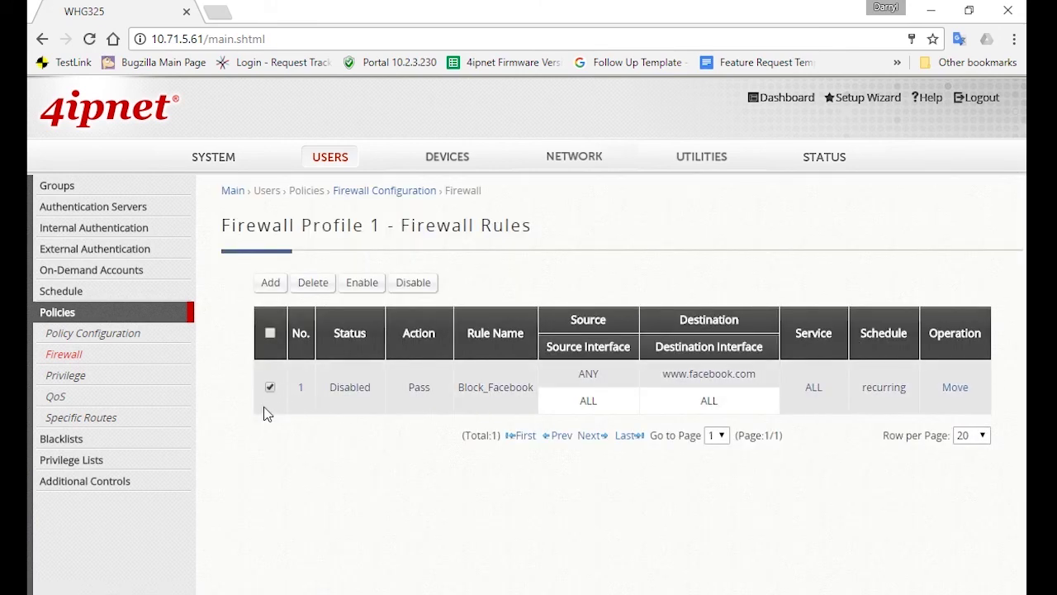
left_click(369, 289)
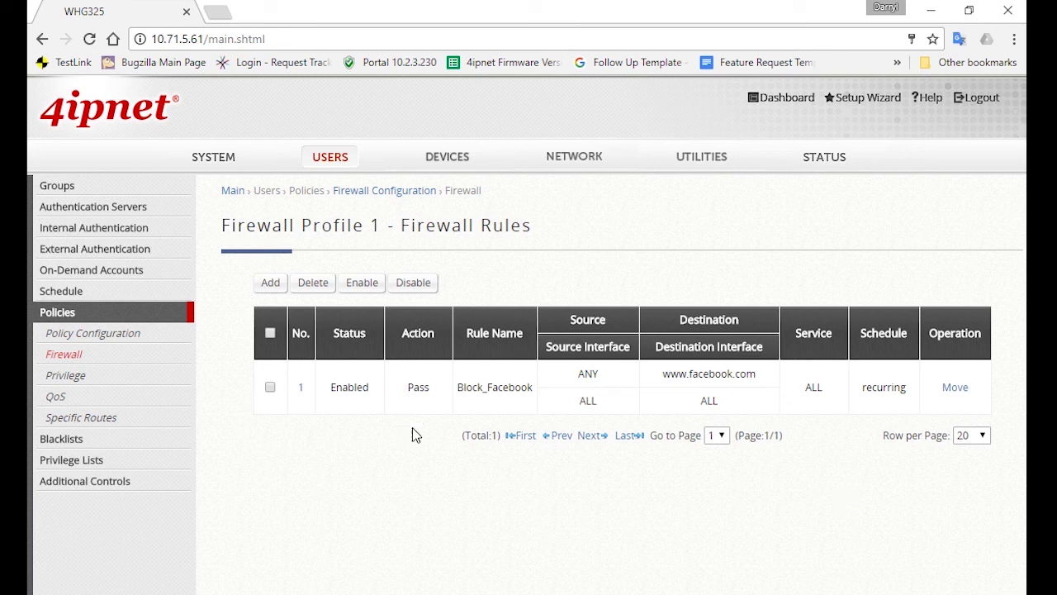
Step: Change Firewall Profile Name from 'Firewall 1' to 'Staff' and apply
left_click(120, 363)
left_click_drag(496, 328, 440, 330)
type("Staff")
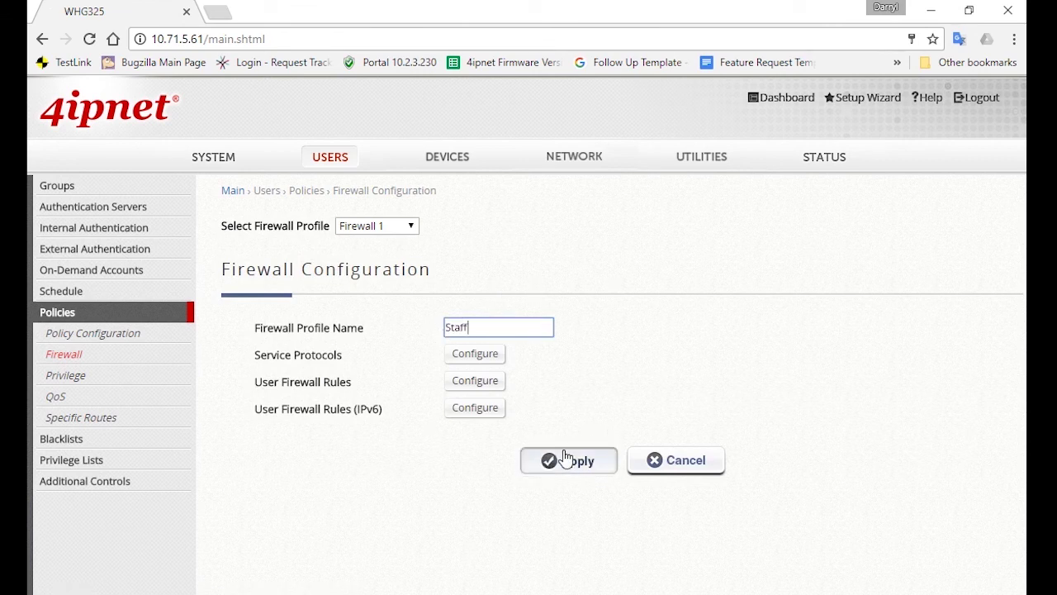
left_click(565, 460)
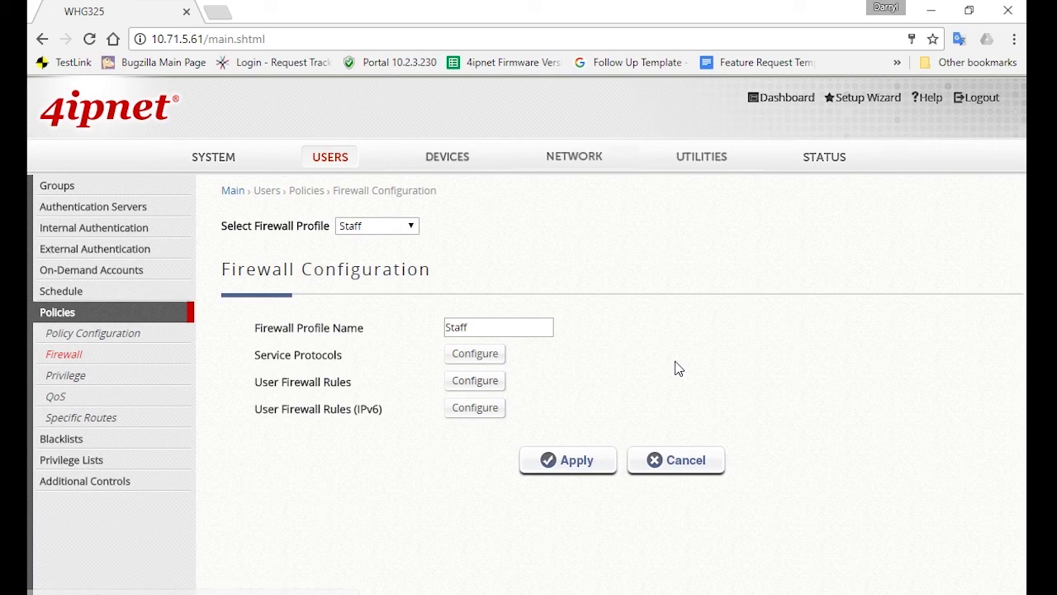
Step: Open the add-user form under Users > Internal Authentication > Local
left_click(307, 190)
left_click(57, 185)
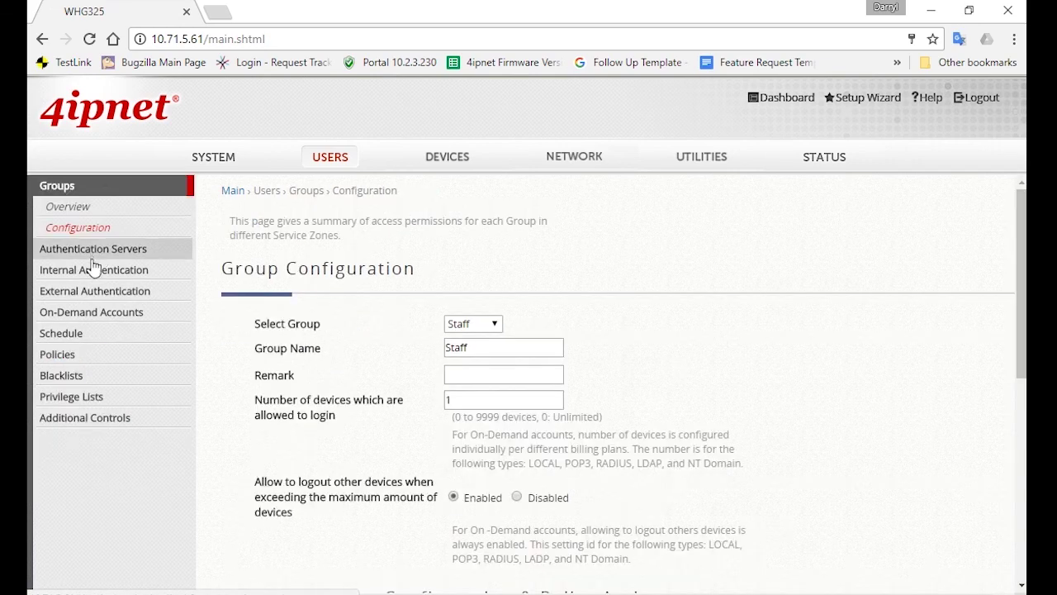
left_click(87, 268)
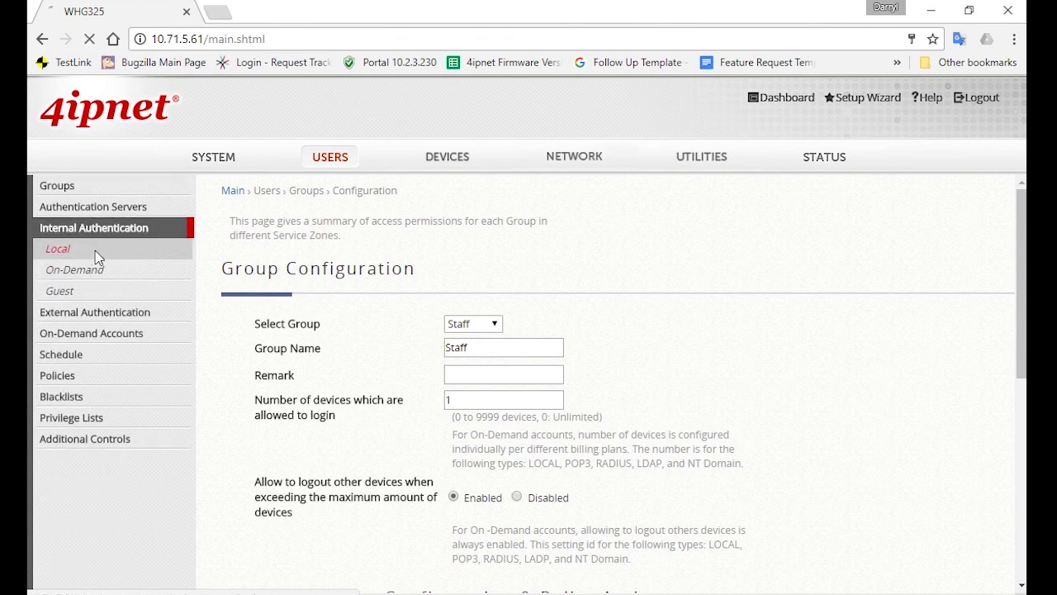
left_click(95, 249)
left_click(483, 322)
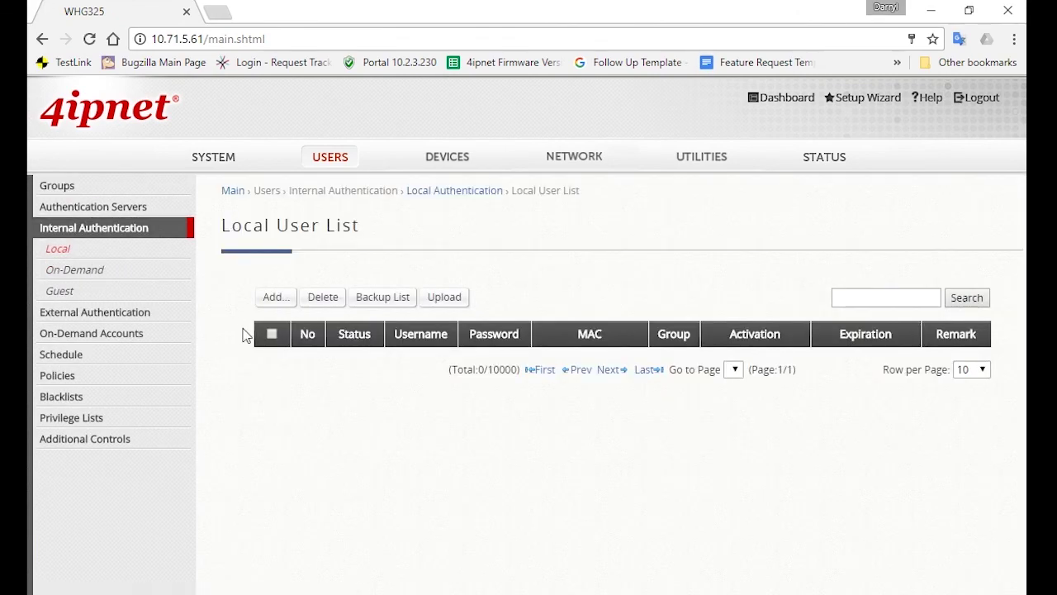
left_click(276, 298)
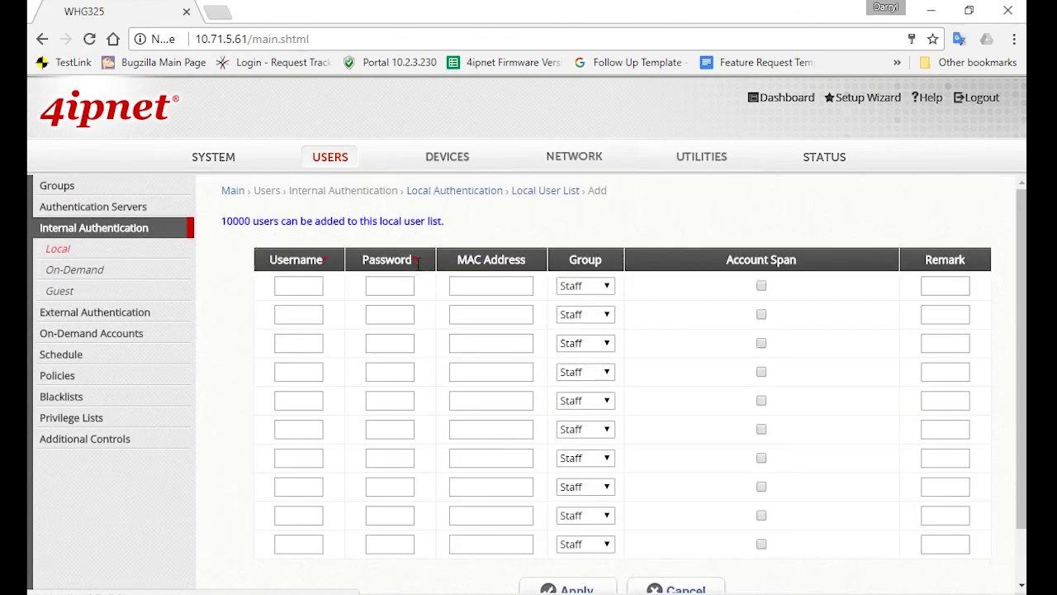
Step: Create local user 'test' with a password in group Staff, apply, and dismiss prompts
left_click(313, 285)
type("test")
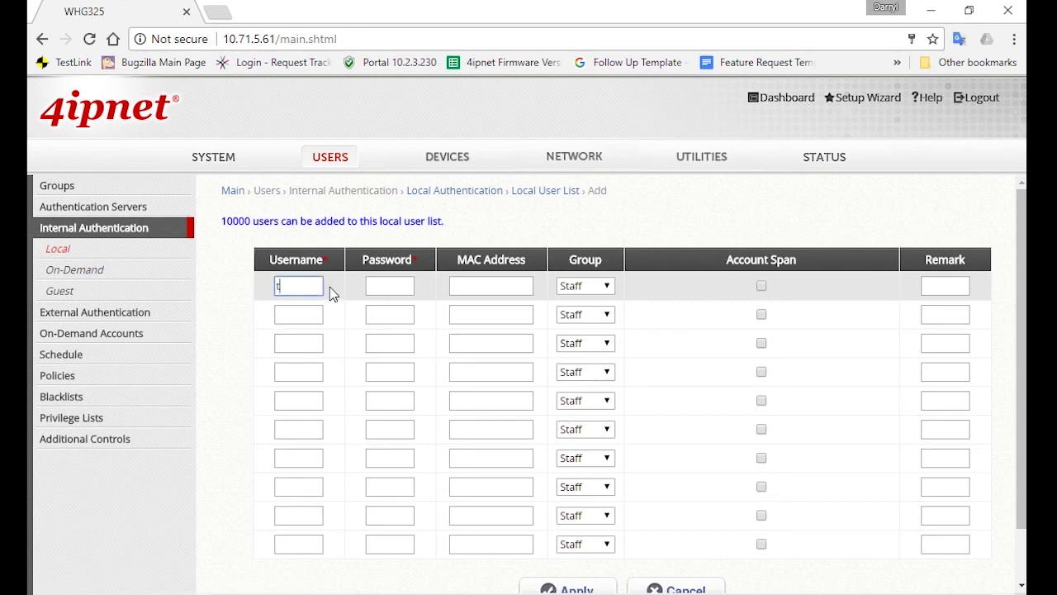
left_click(404, 285)
type("test")
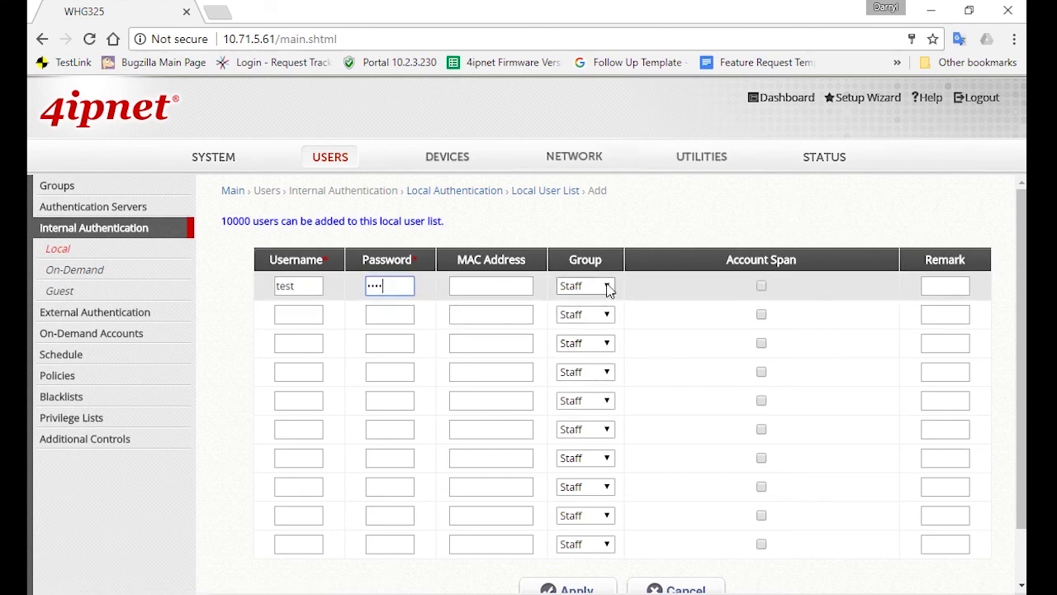
left_click(607, 286)
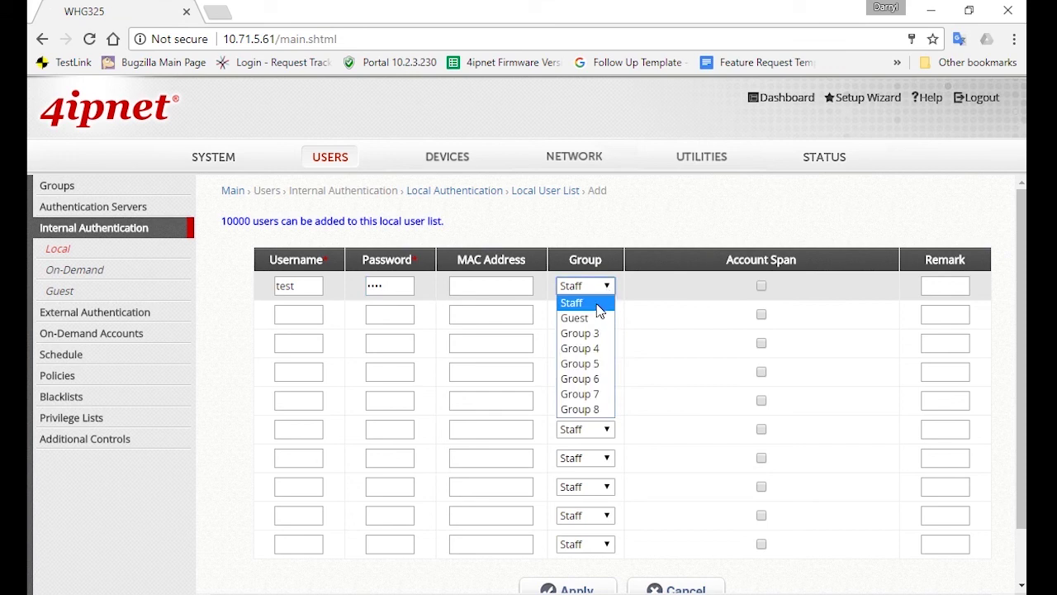
left_click(600, 305)
scroll(694, 339, "down", 2)
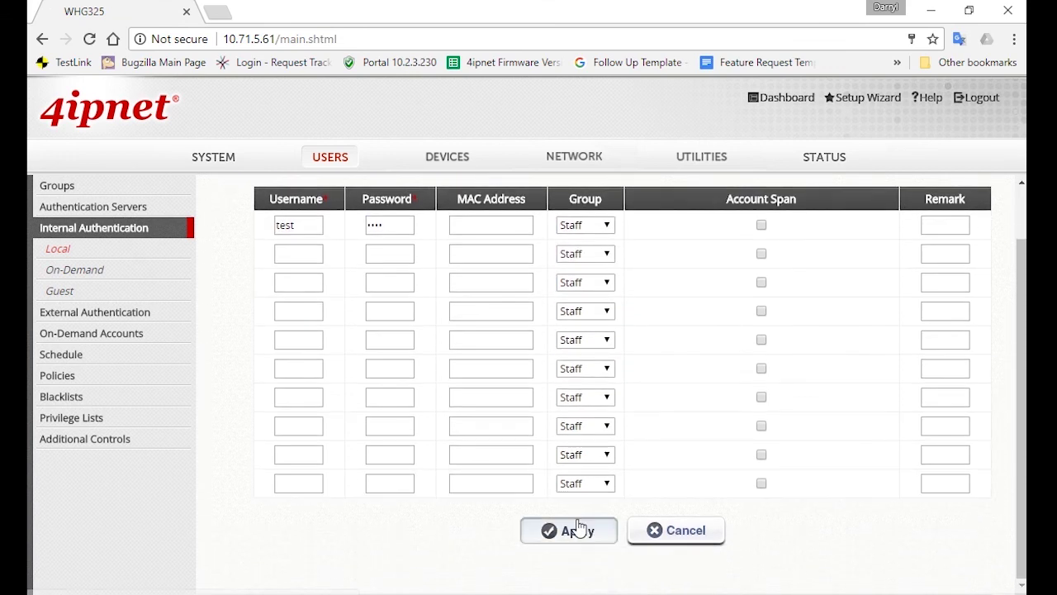
left_click(568, 537)
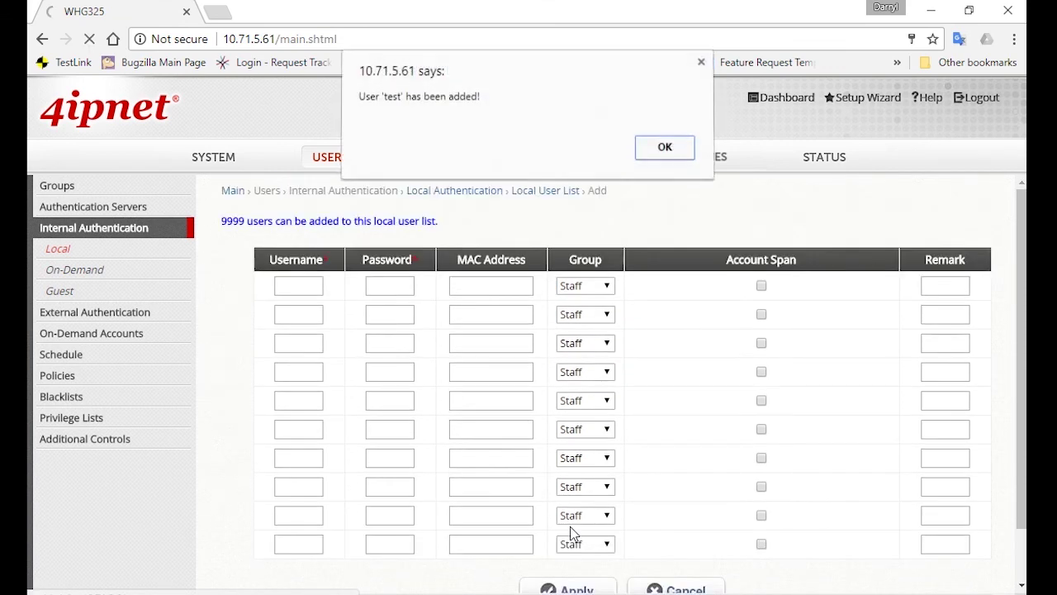
left_click(682, 151)
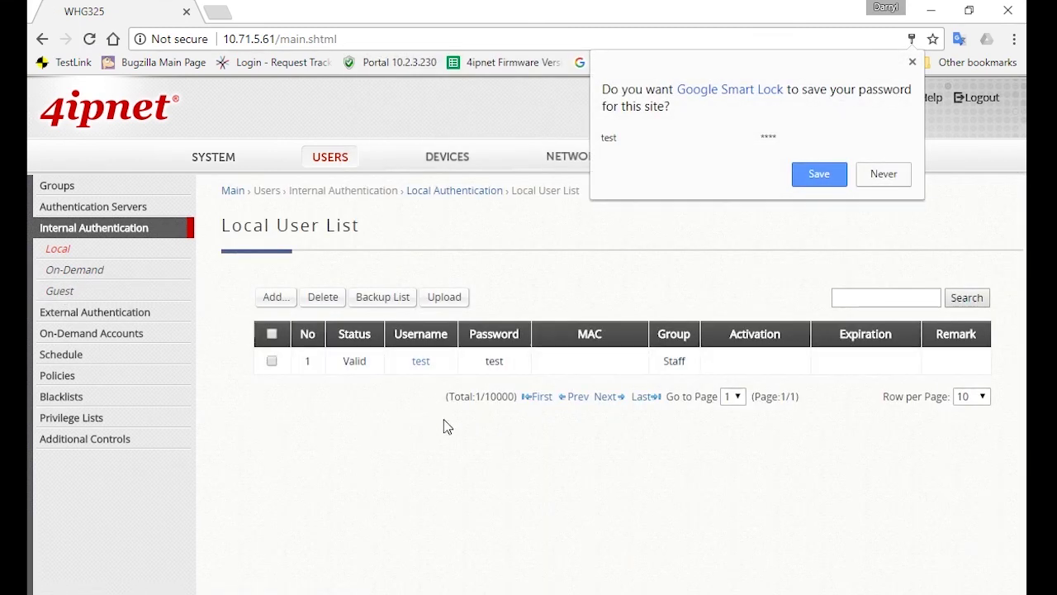
left_click(443, 428)
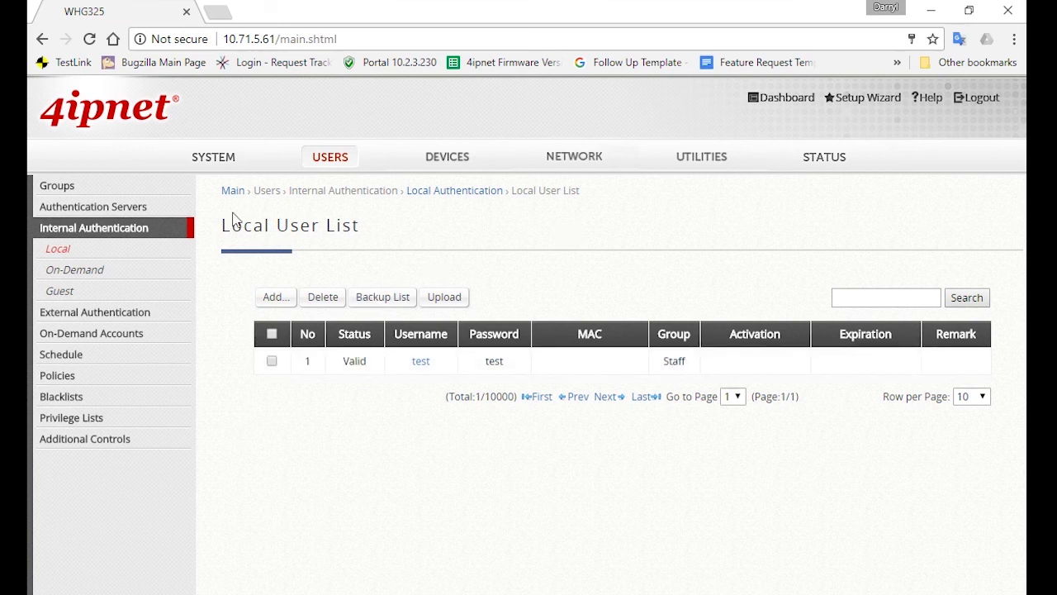
Step: Deactivate management IP entry 0.0.0.0/0.0.0.0 and activate entry 2
left_click(227, 170)
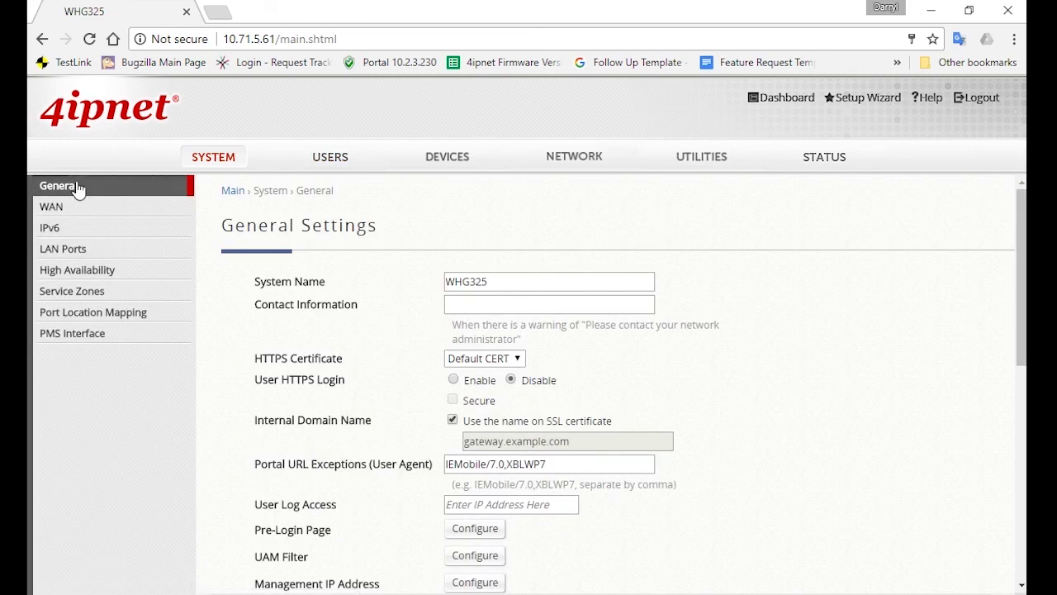
scroll(648, 214, "down", 2)
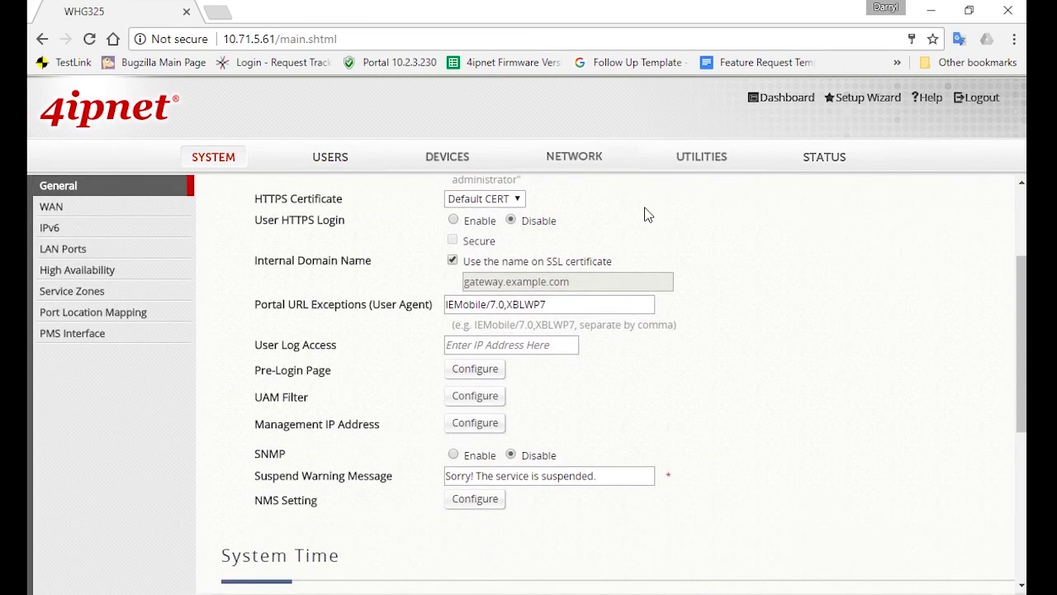
left_click(467, 417)
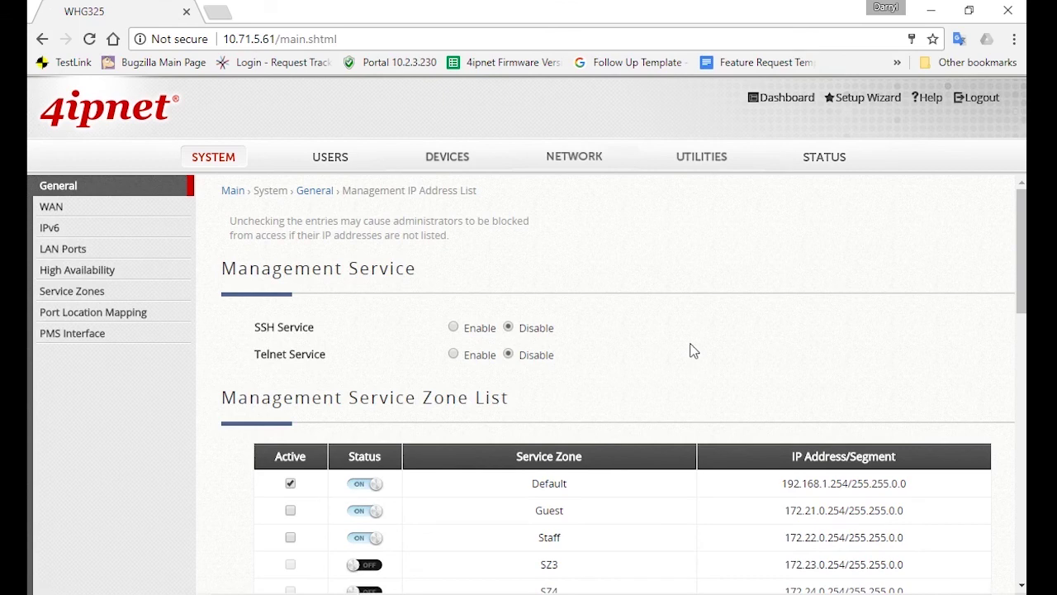
scroll(644, 322, "down", 3)
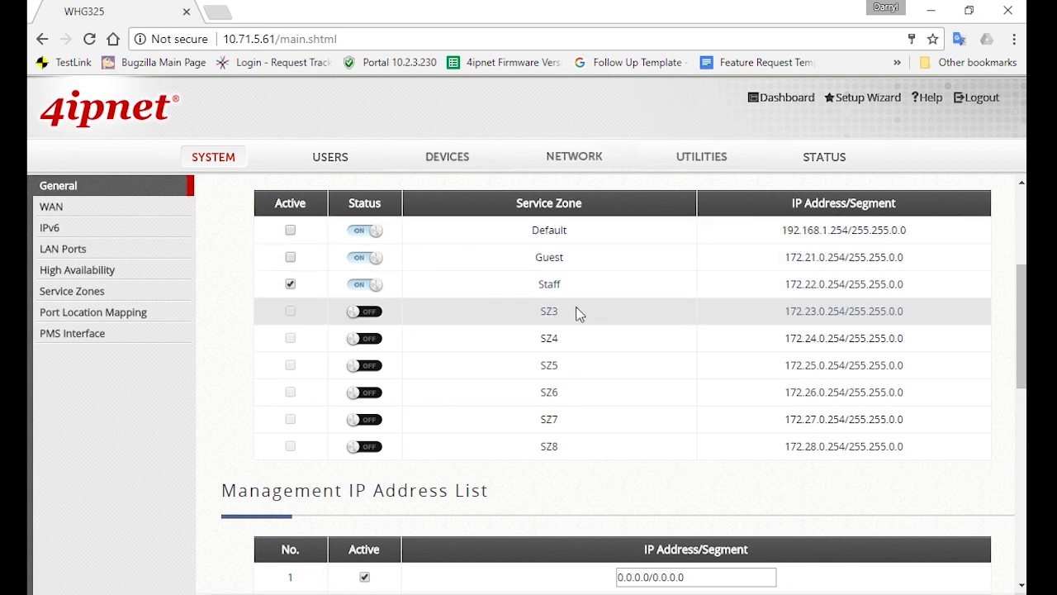
scroll(575, 306, "down", 3)
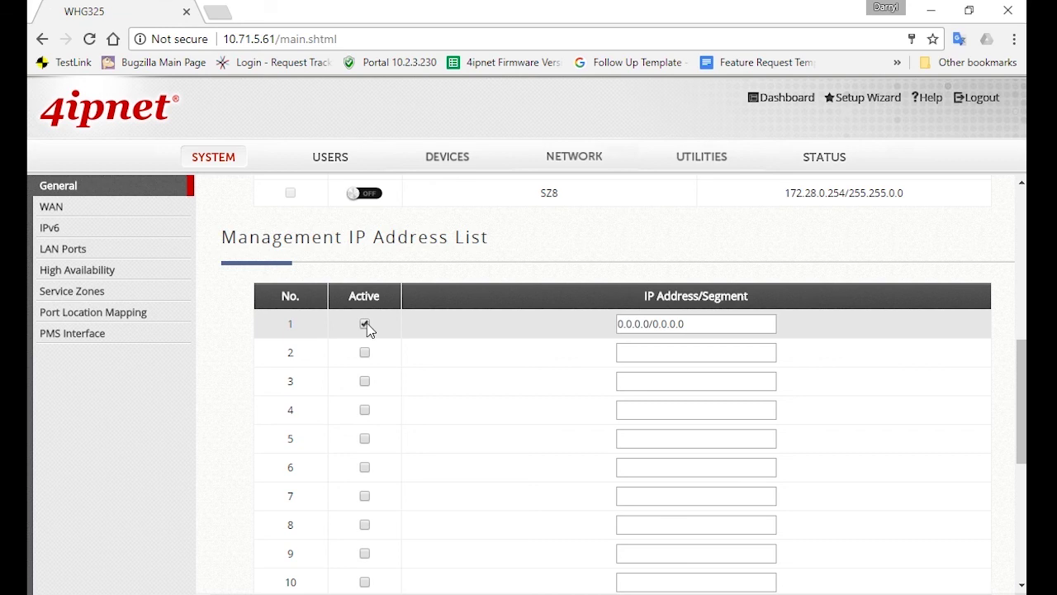
left_click(365, 324)
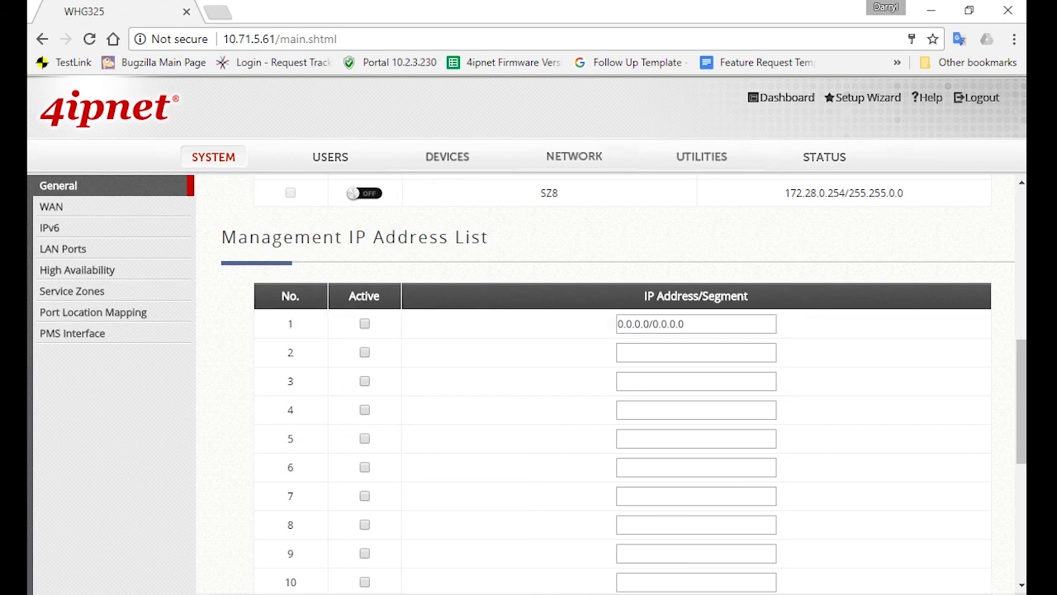
left_click_drag(715, 323, 565, 330)
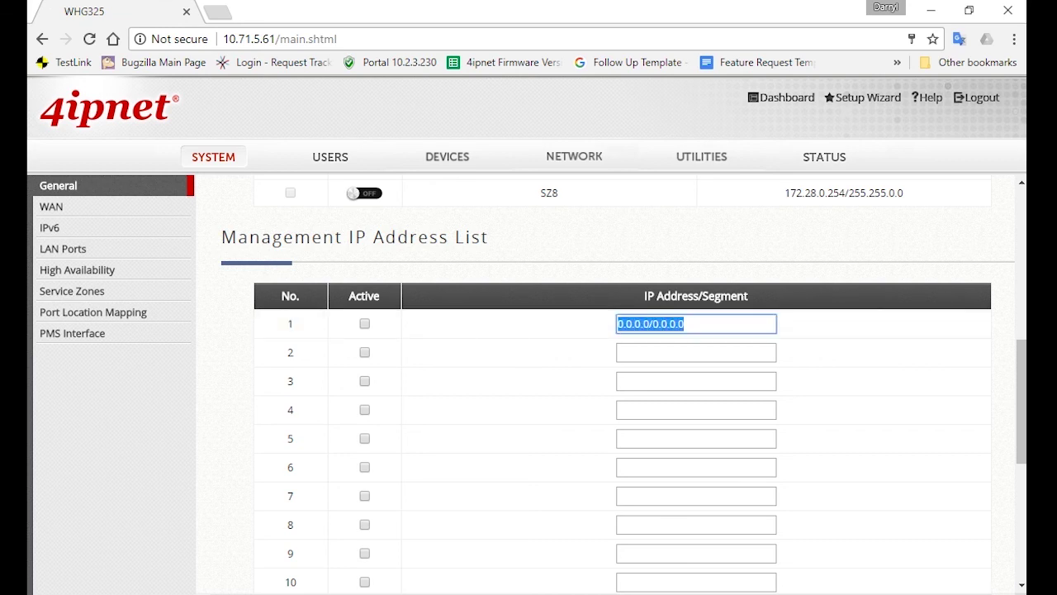
left_click(370, 339)
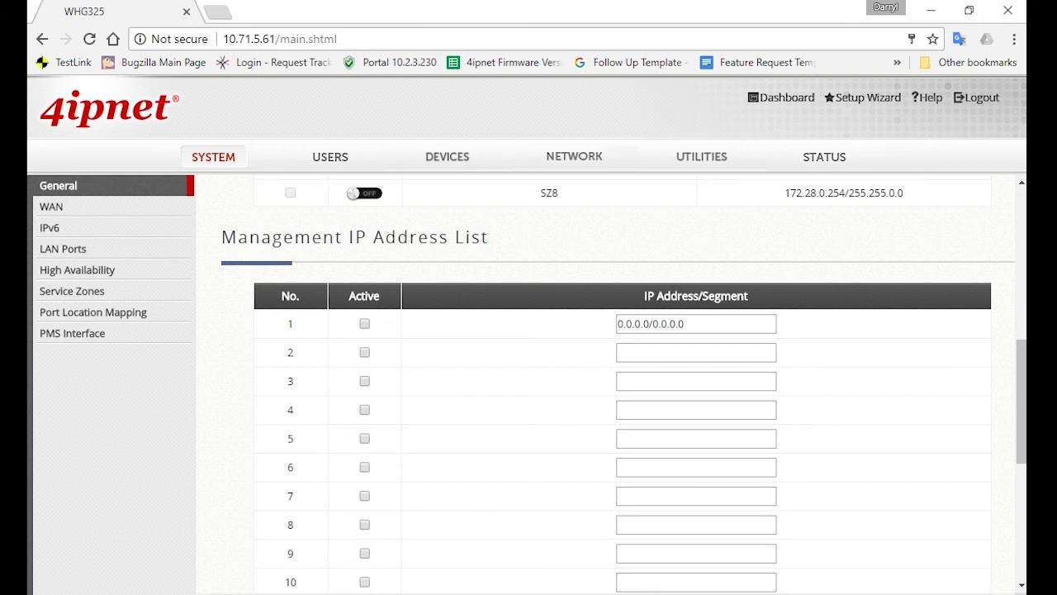
left_click(364, 352)
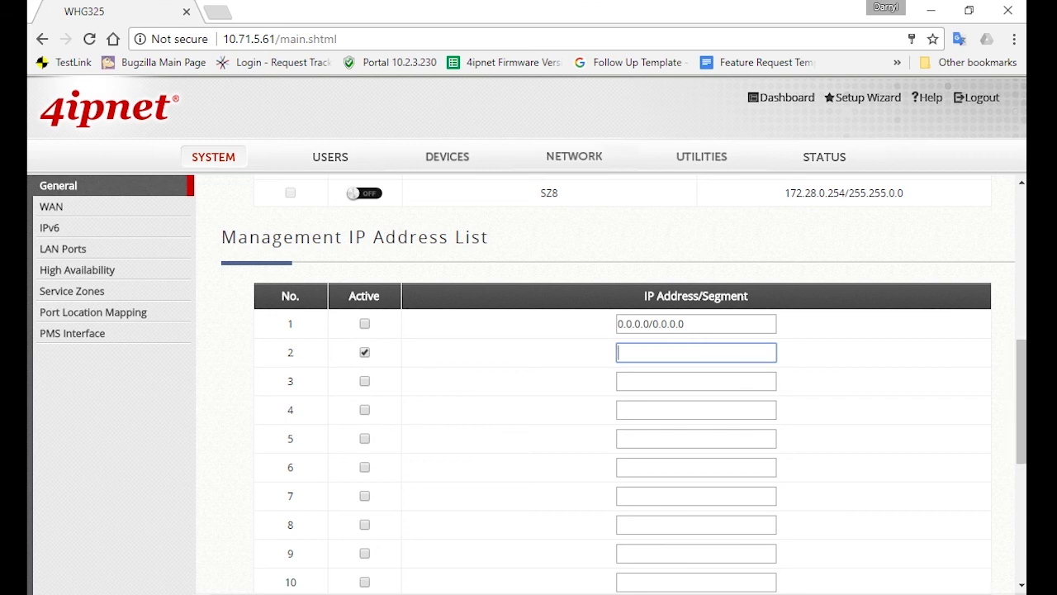
Step: Check the PC's wireless connection details in Network and Sharing Center
right_click(880, 505)
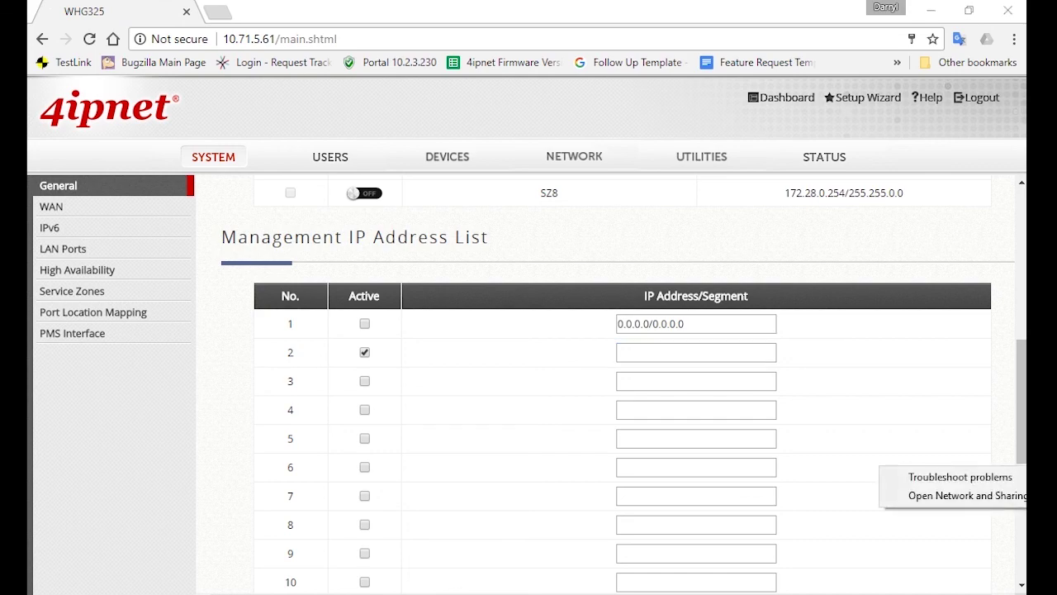
left_click(983, 498)
left_click(591, 143)
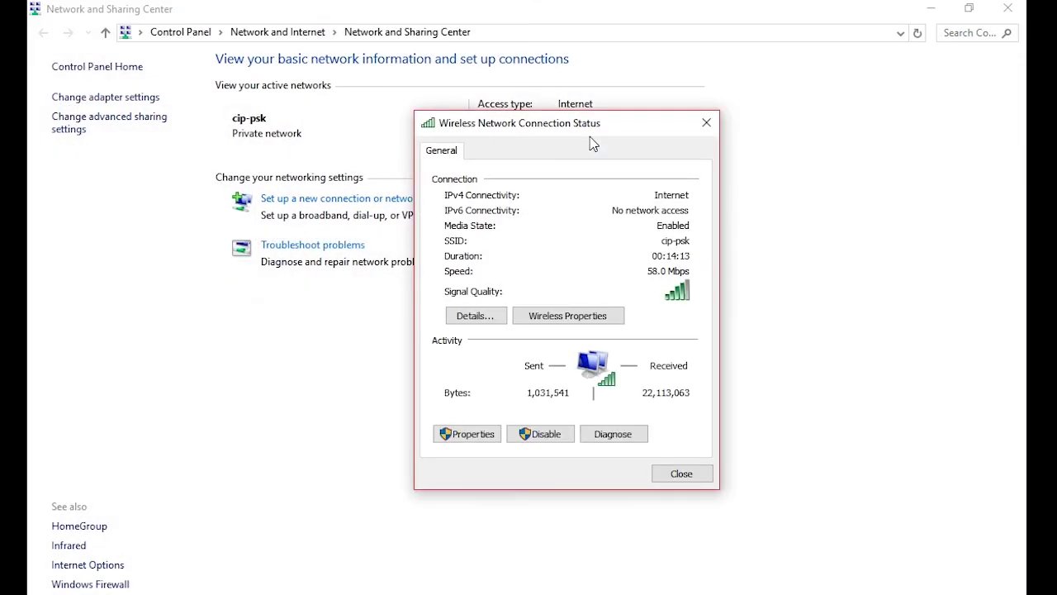
left_click(479, 307)
Step: Enter the PC's IP 10.29.139.66 as management entry 2, apply, and verify it
left_click(603, 272)
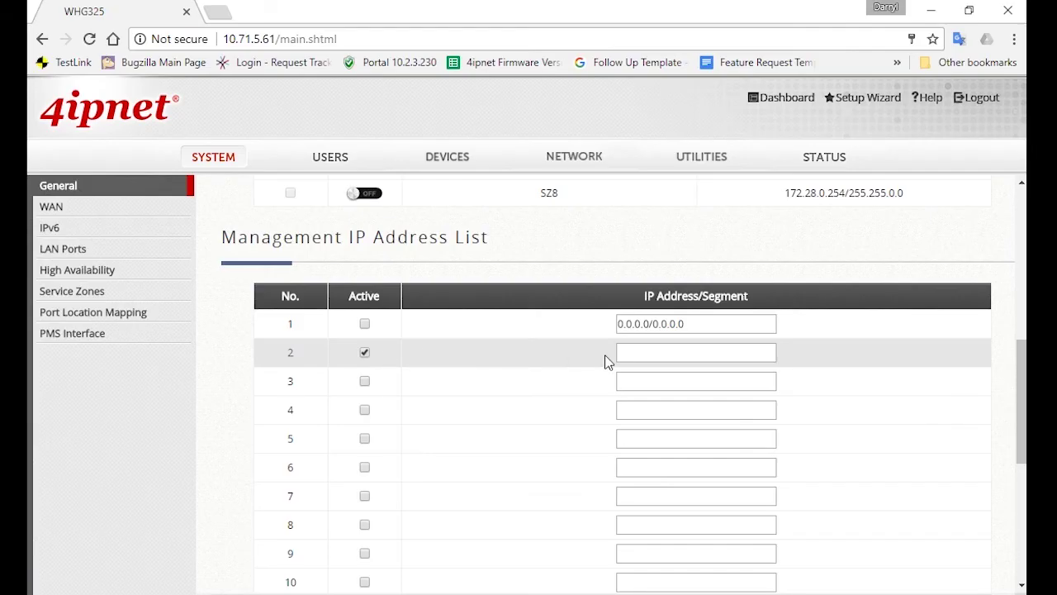
left_click(700, 354)
type("10.")
type("20.139.66")
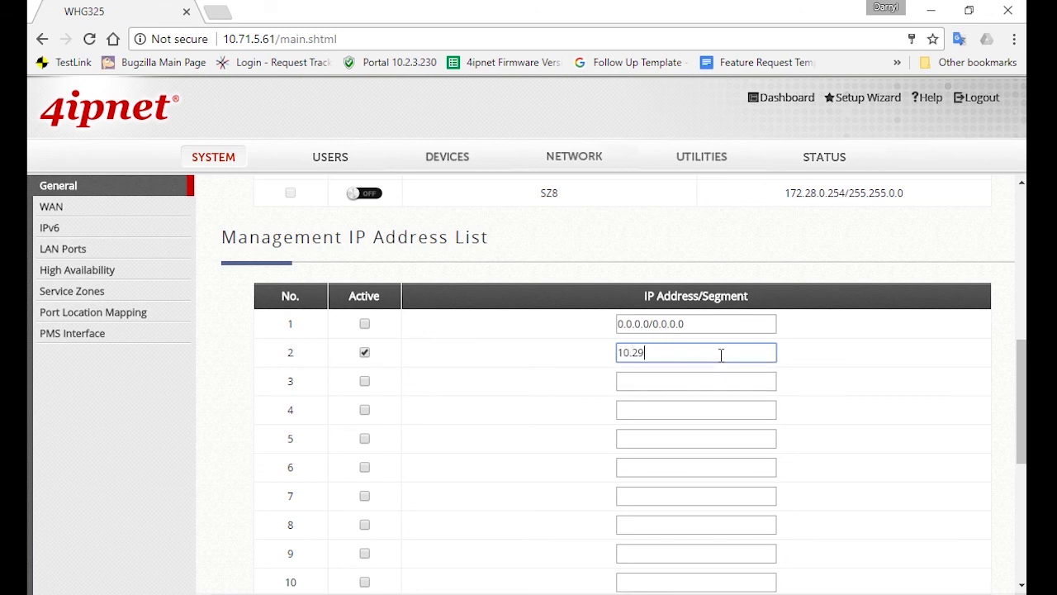
scroll(874, 354, "down", 4)
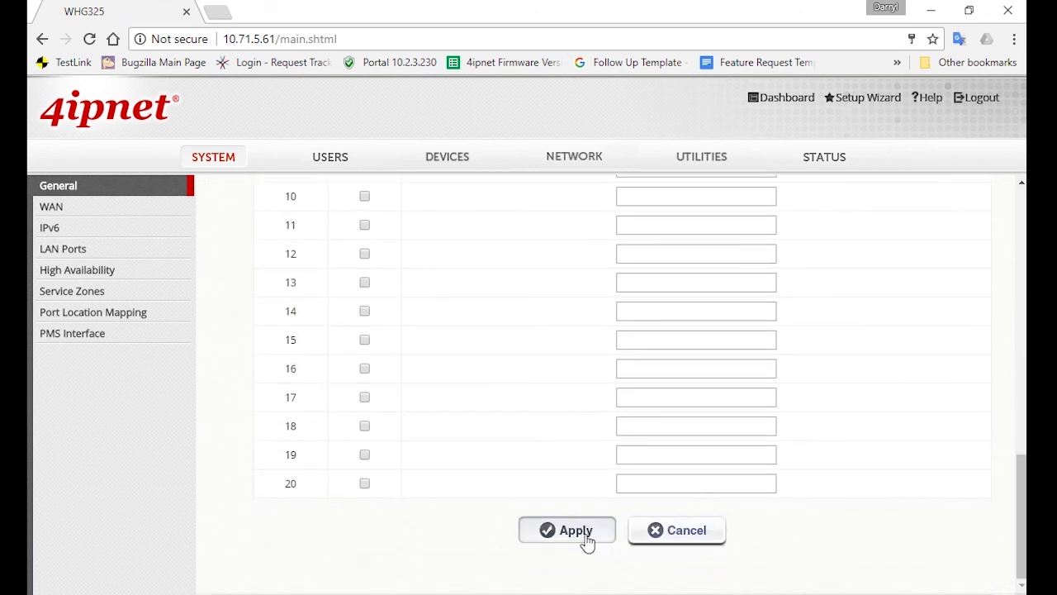
left_click(585, 538)
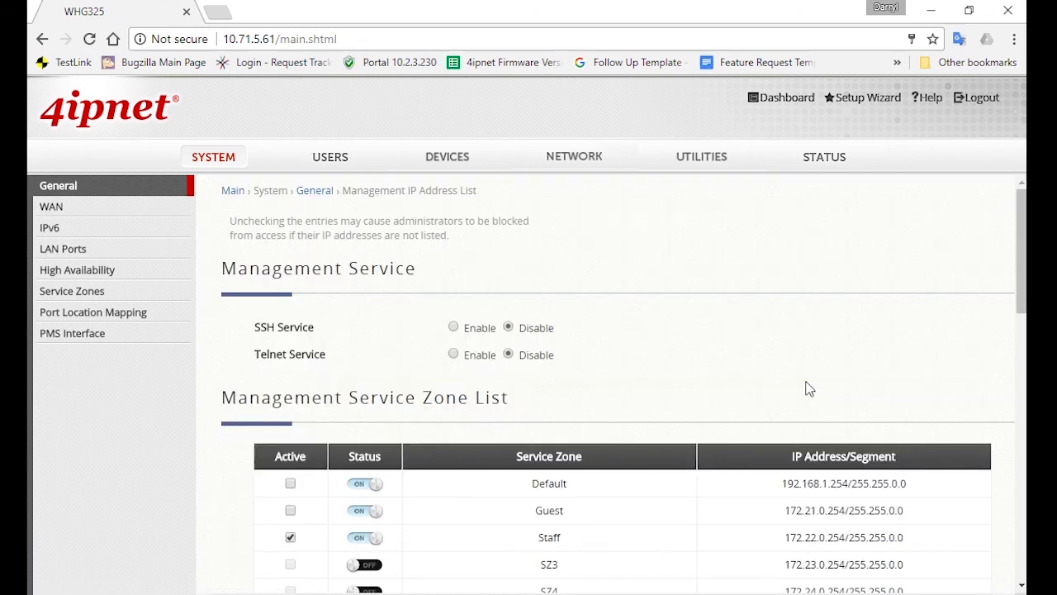
scroll(797, 388, "down", 2)
scroll(763, 392, "down", 4)
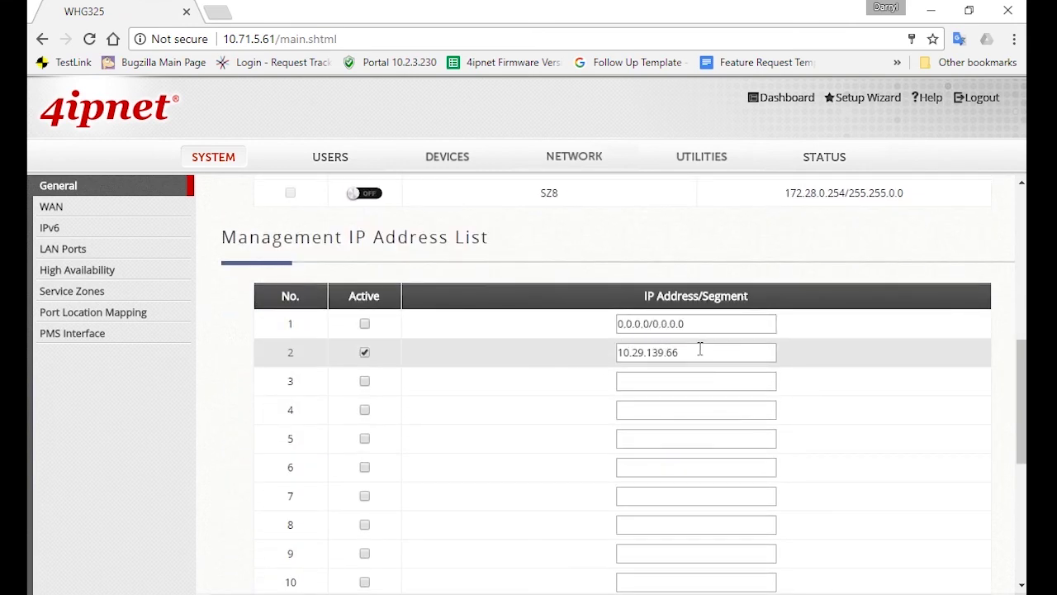
left_click_drag(690, 352, 618, 351)
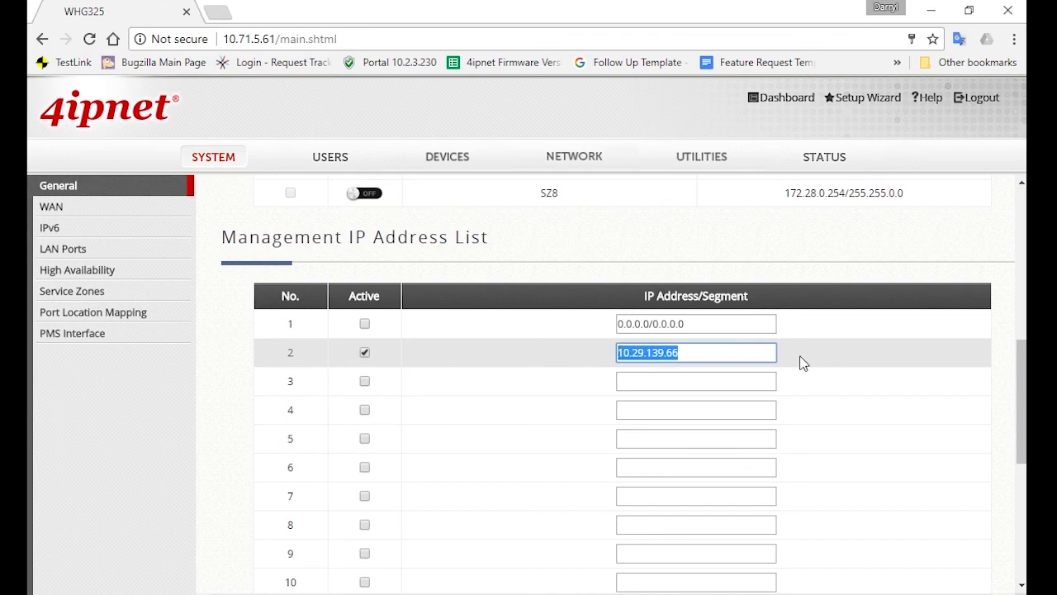